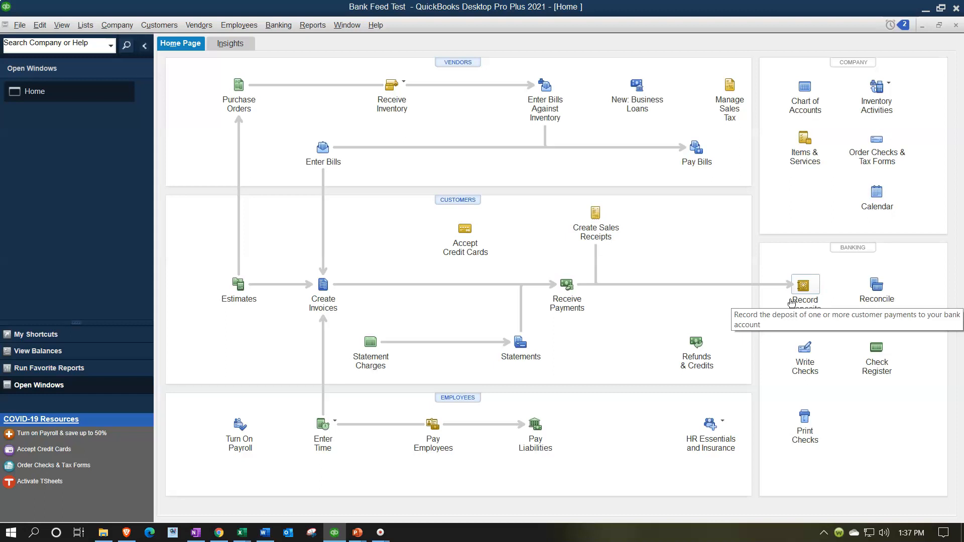
{"action": "left_click", "coordinate": [783, 306]}
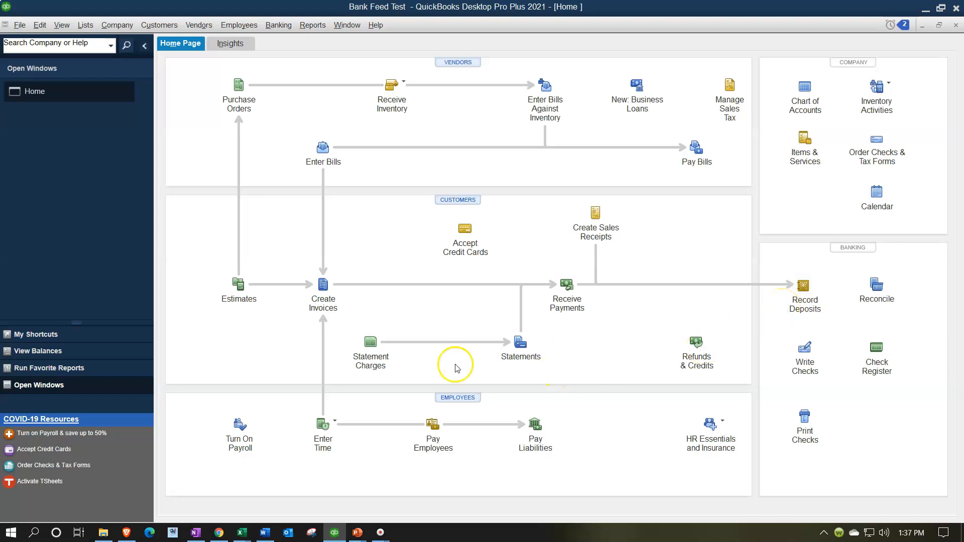
{"action": "left_click", "coordinate": [329, 313]}
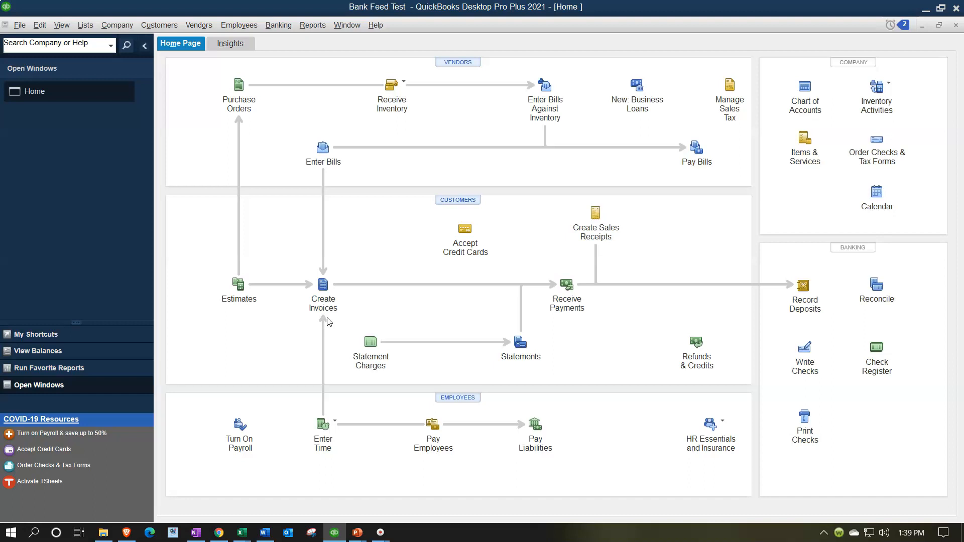
{"action": "left_click", "coordinate": [300, 294]}
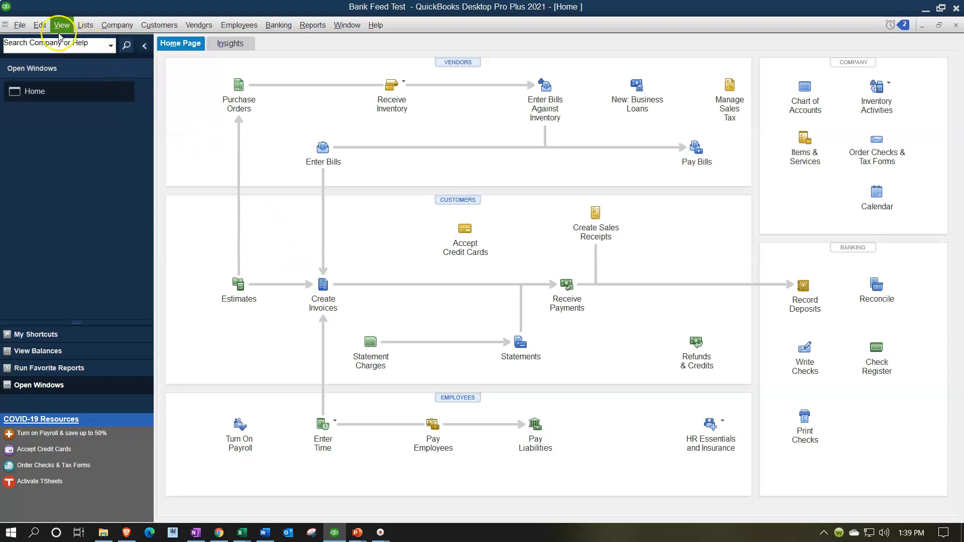
Start a new item from the Item List and set its type to Non-inventory Part
{"action": "left_click", "coordinate": [81, 26]}
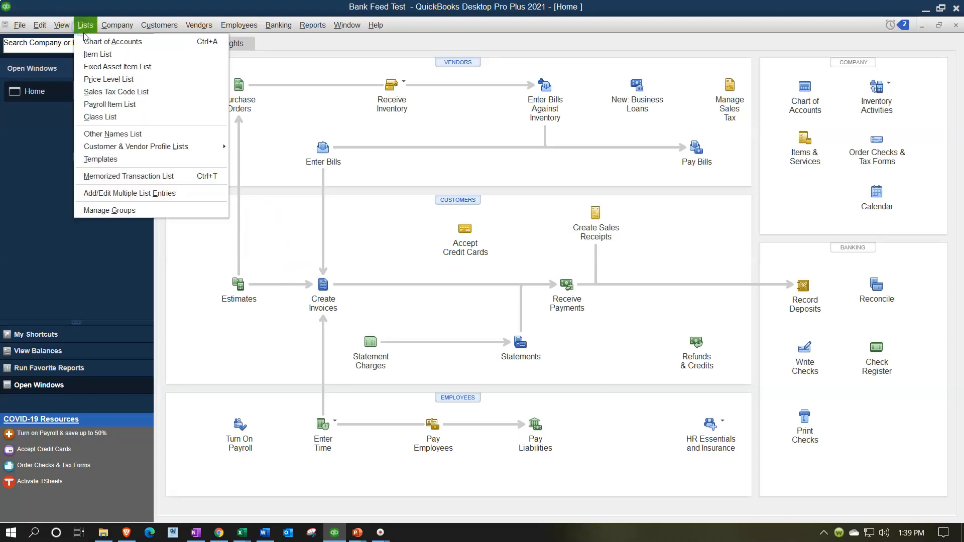
{"action": "left_click", "coordinate": [91, 58]}
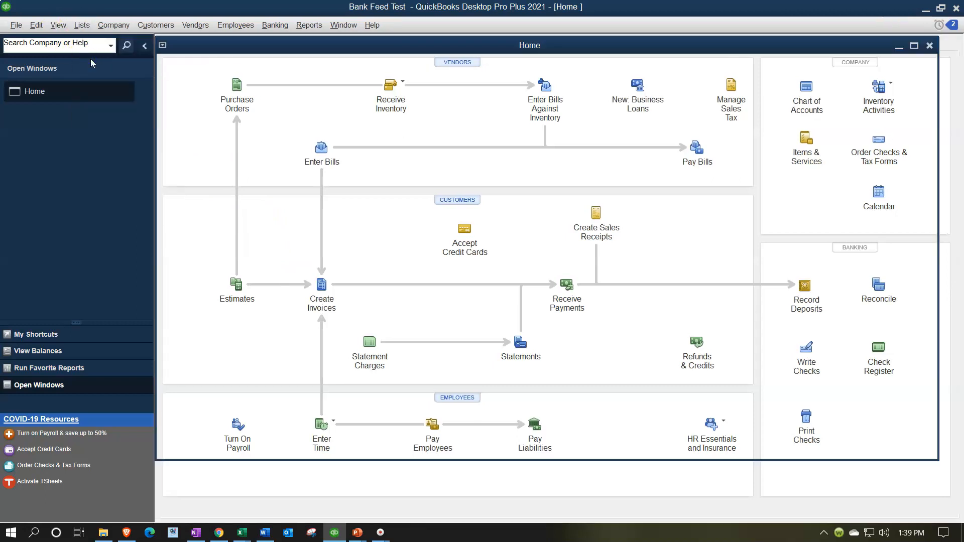
{"action": "left_click", "coordinate": [187, 513]}
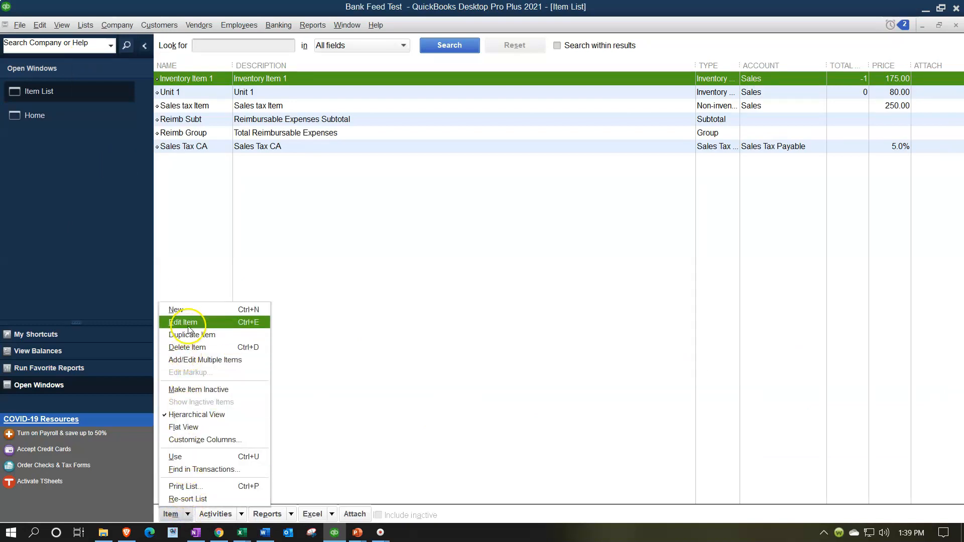
{"action": "left_click", "coordinate": [192, 311]}
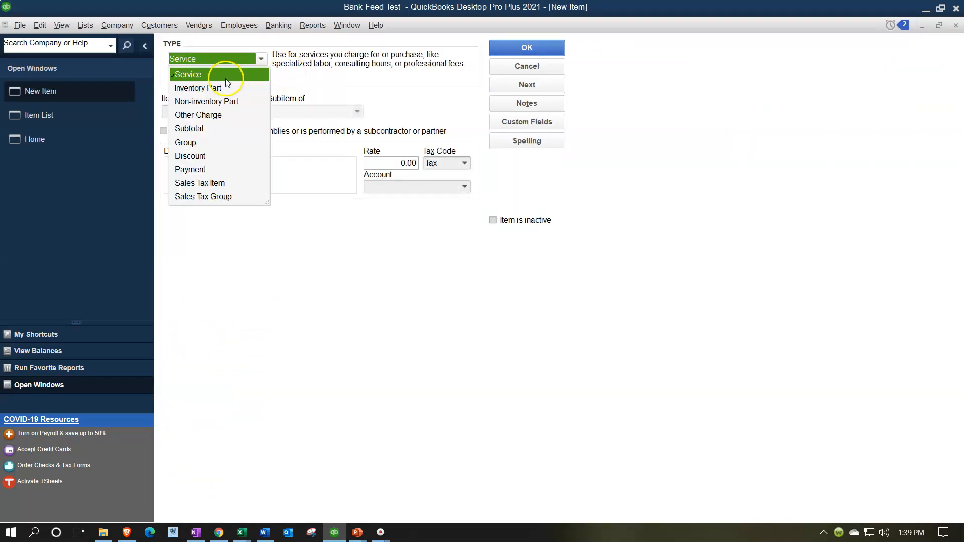
{"action": "left_click", "coordinate": [215, 76]}
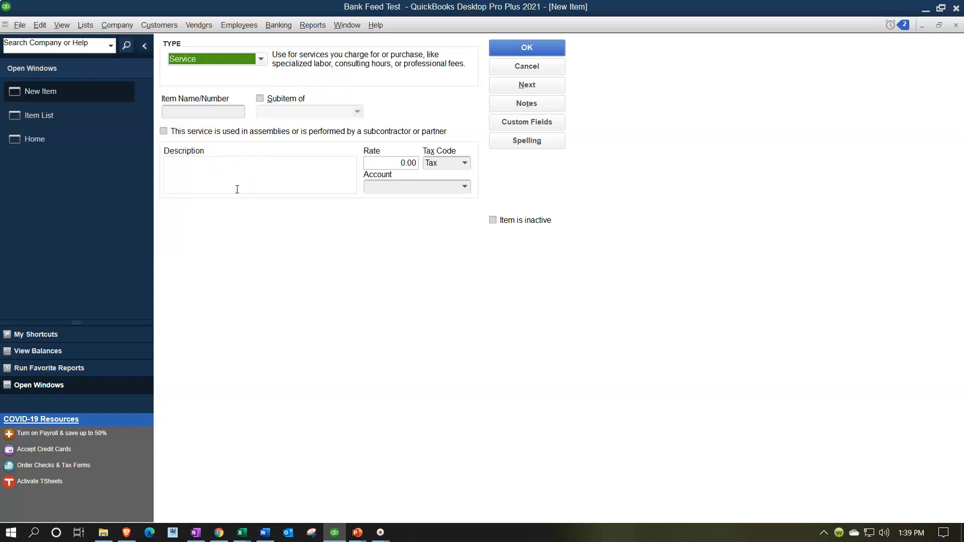
{"action": "left_click", "coordinate": [260, 59]}
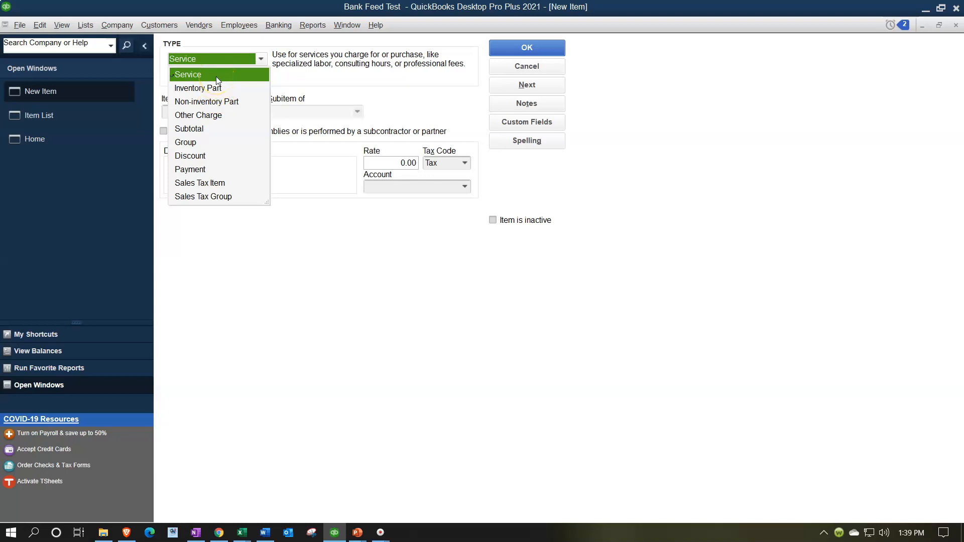
{"action": "left_click", "coordinate": [219, 101]}
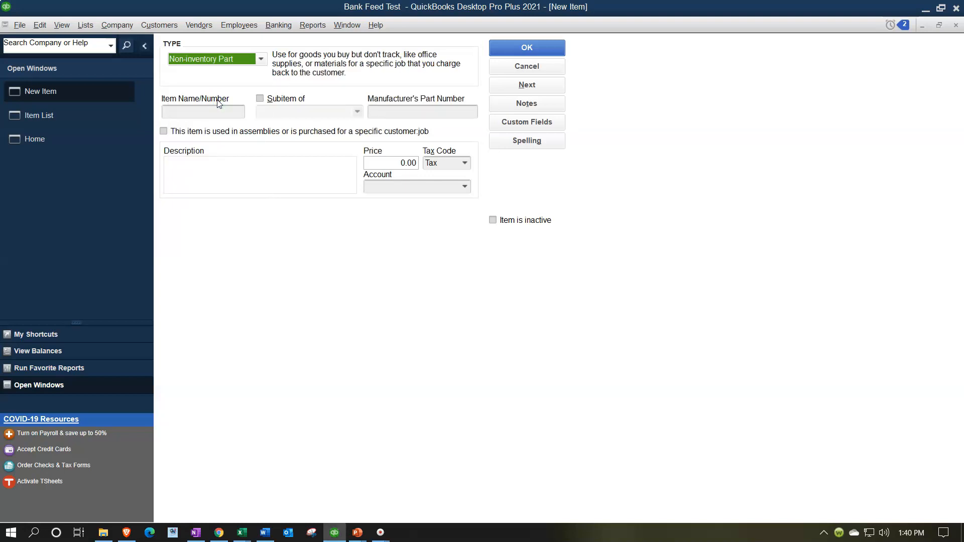
Name the new item "Item 5" and copy the same text into its description
{"action": "left_click", "coordinate": [217, 110]}
{"action": "type", "text": "Item 5"}
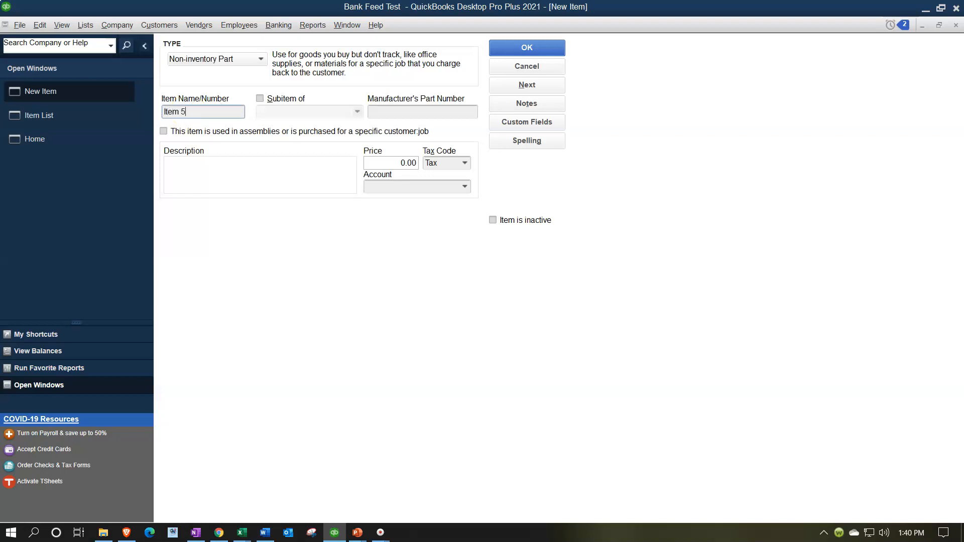
{"action": "key", "text": "ctrl+shift+Left"}
{"action": "key", "text": "ctrl+shift+Left"}
{"action": "key", "text": "ctrl+c"}
{"action": "left_click", "coordinate": [196, 166]}
{"action": "key", "text": "ctrl+v"}
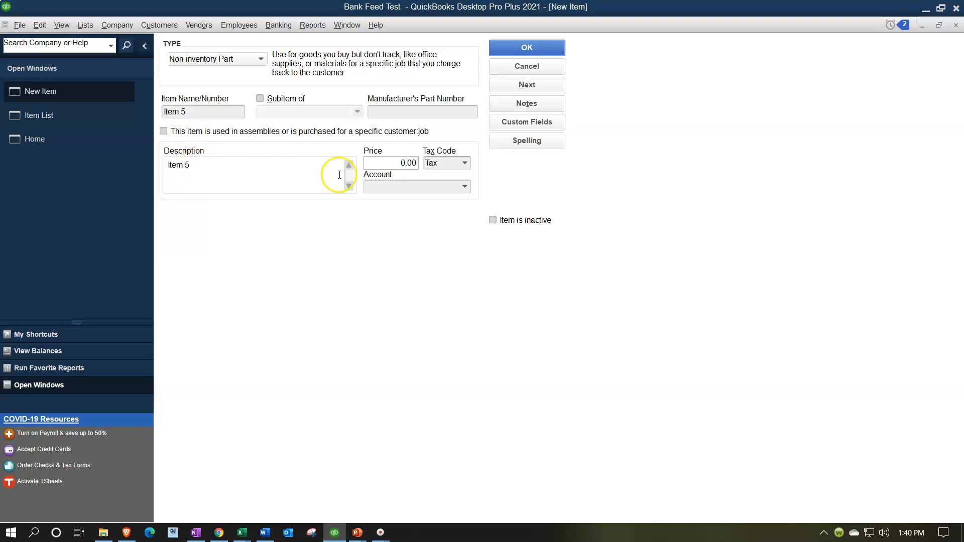
Set the item's price to 183.92, assign it to the Sales income account, and save the item
{"action": "left_click", "coordinate": [401, 162]}
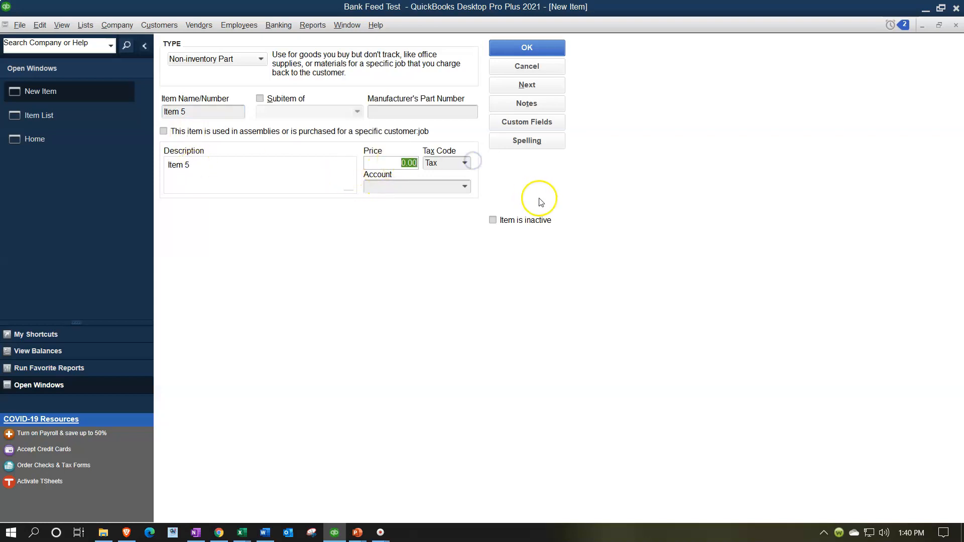
{"action": "type", "text": "183.92"}
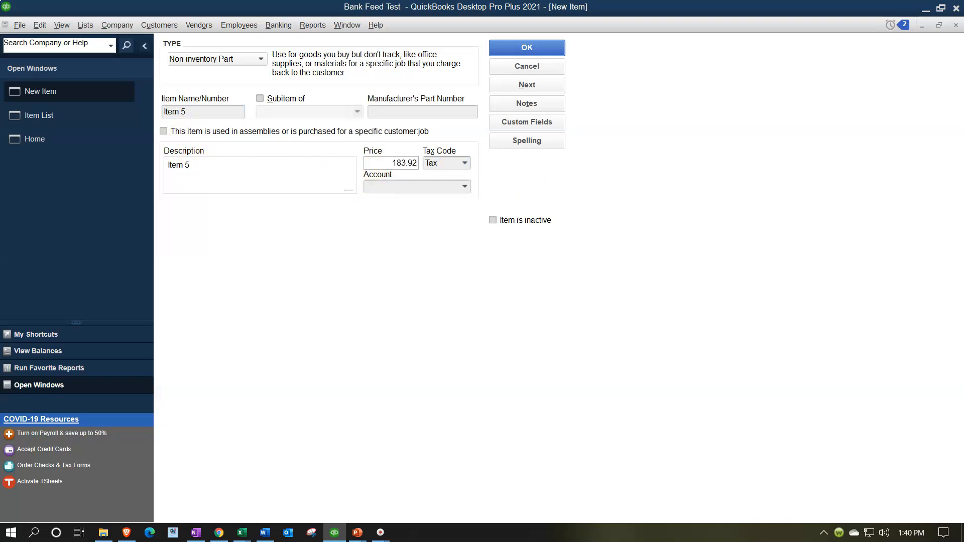
{"action": "key", "text": "Tab"}
{"action": "left_click", "coordinate": [459, 177]}
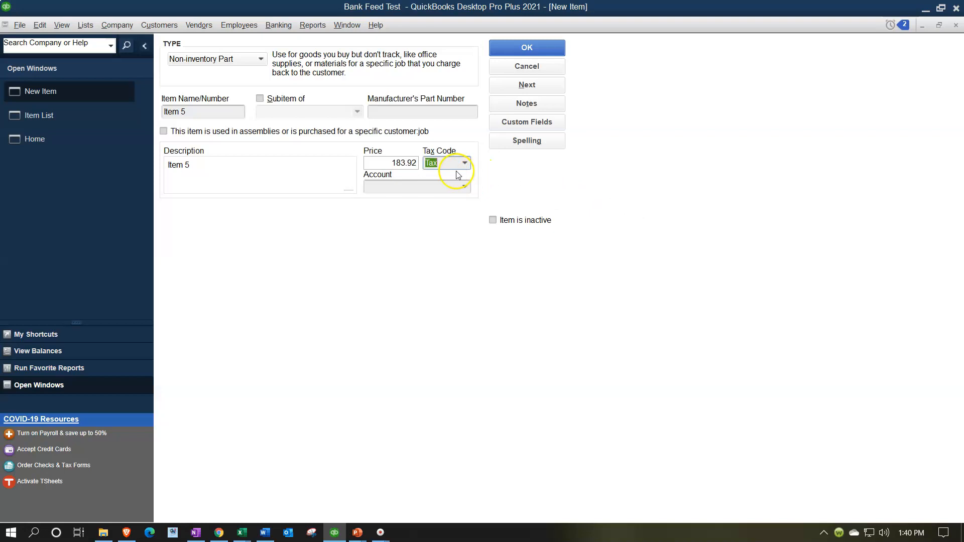
{"action": "left_click", "coordinate": [465, 186]}
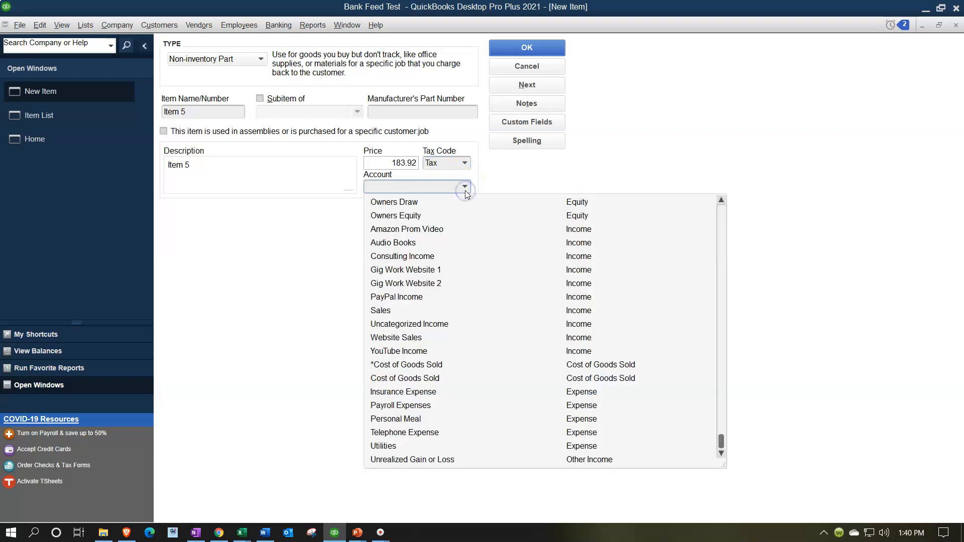
{"action": "left_click", "coordinate": [399, 310]}
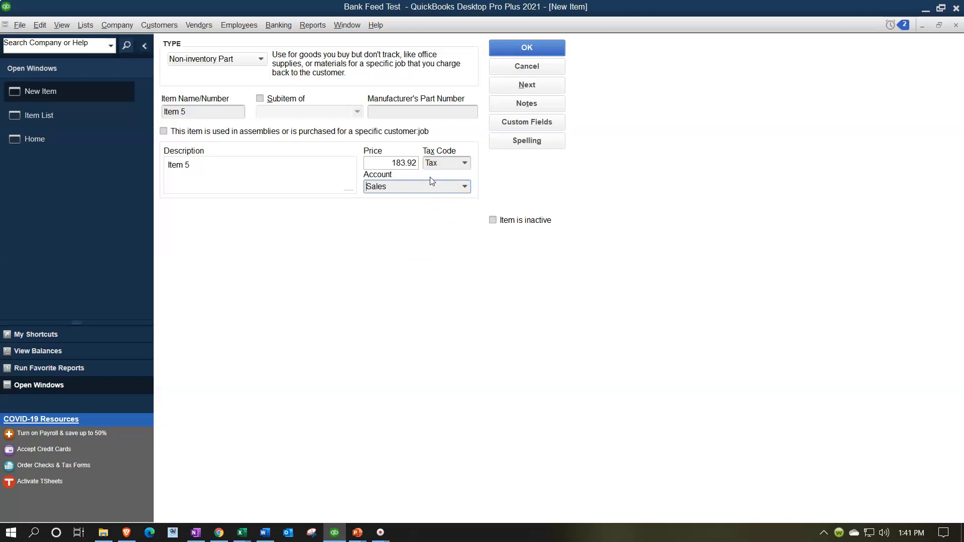
{"action": "left_click", "coordinate": [503, 47]}
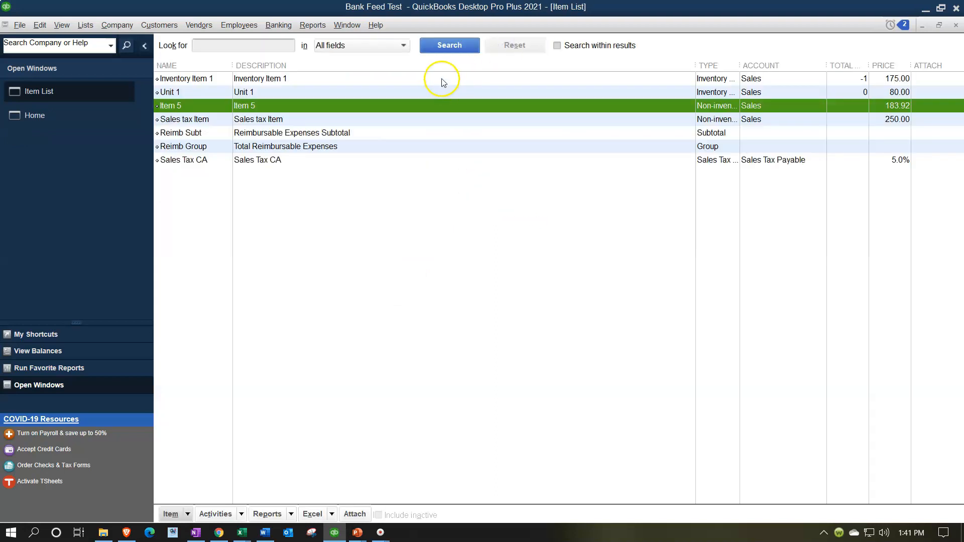
Create a new invoice from the home page for "Customer 2", quick-adding that customer to the customer list
{"action": "left_click", "coordinate": [38, 122]}
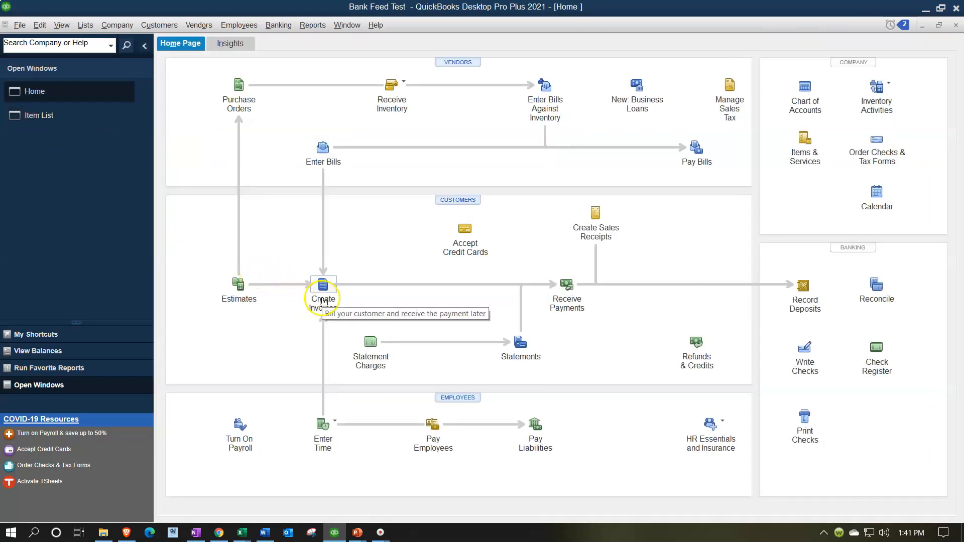
{"action": "left_click", "coordinate": [324, 302]}
{"action": "left_click", "coordinate": [322, 296]}
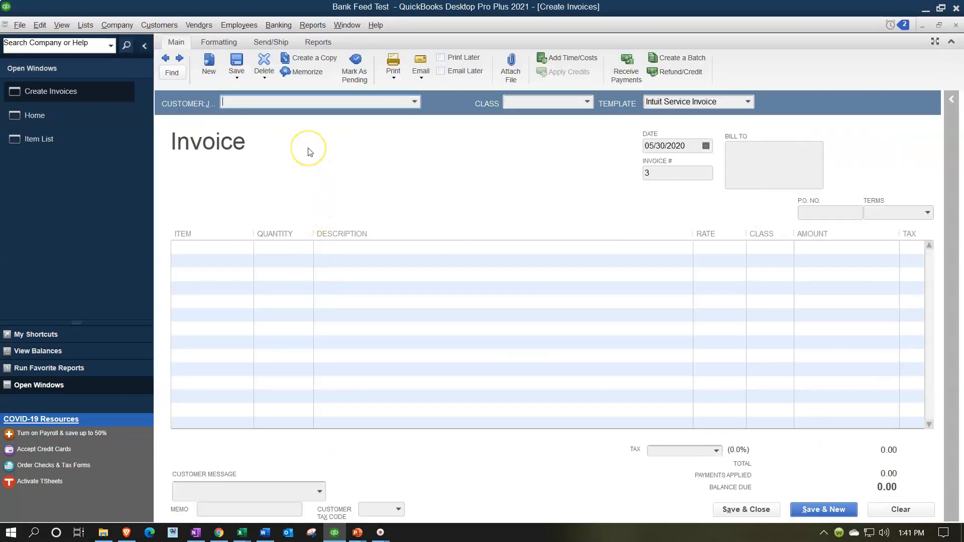
{"action": "type", "text": "Customer "}
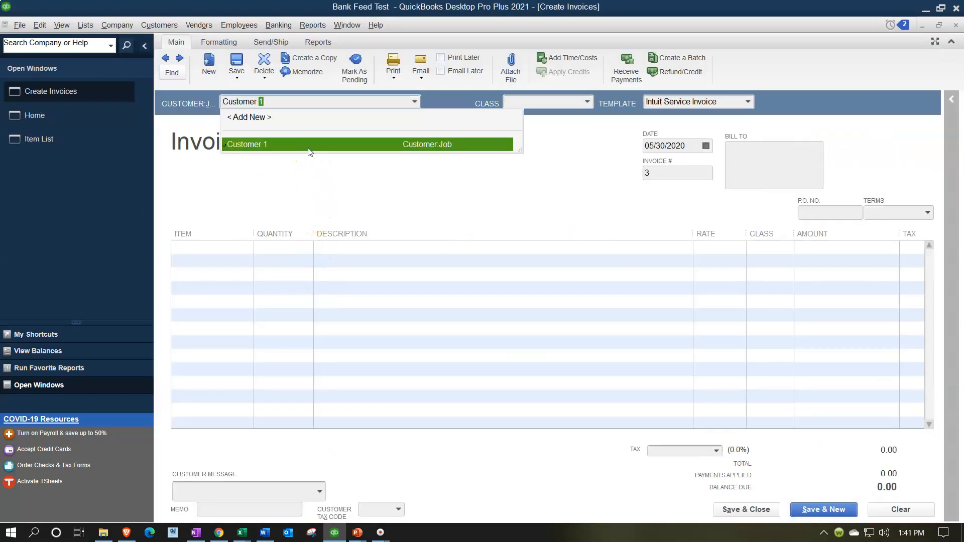
{"action": "type", "text": "2"}
{"action": "key", "text": "Tab"}
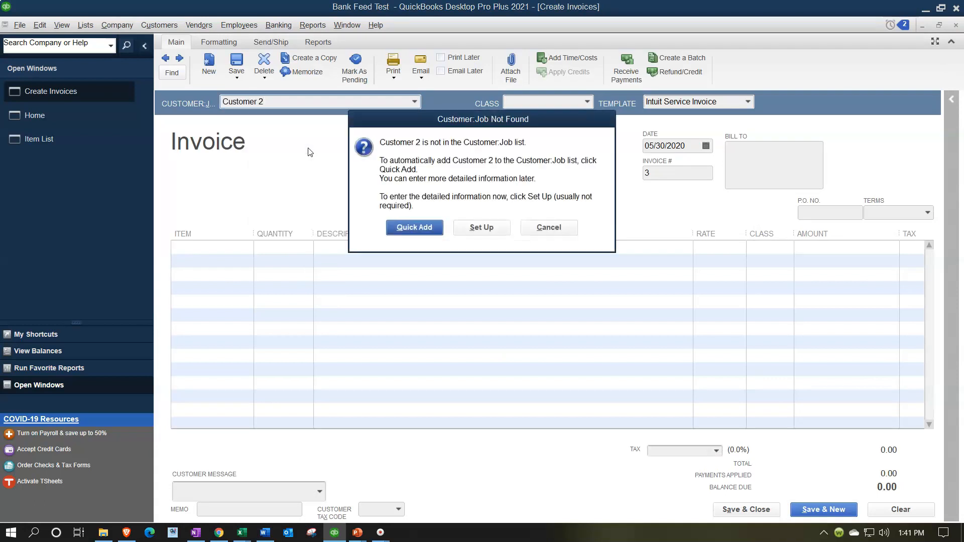
{"action": "key", "text": "Return"}
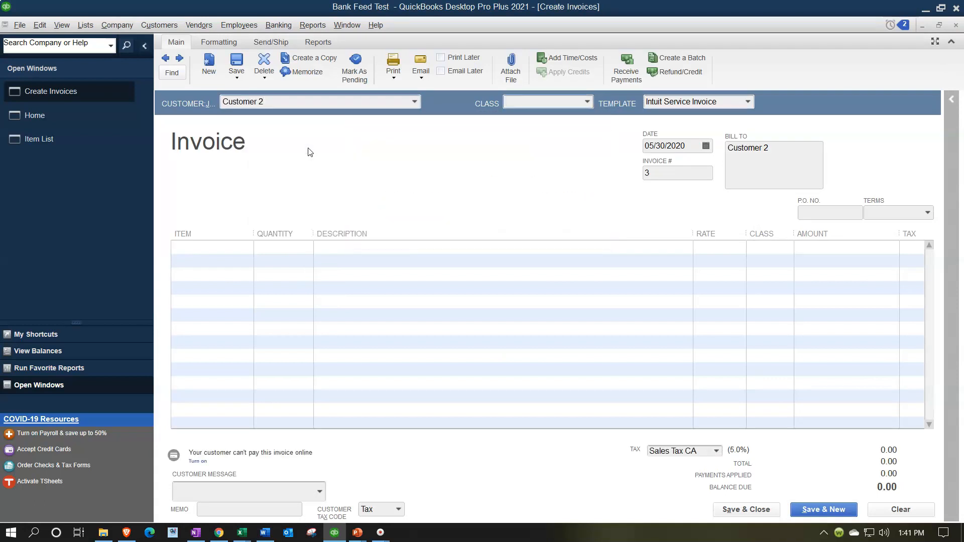
Add Item 5 to the invoice's first line, leaving the quantity blank
{"action": "key", "text": "Tab"}
{"action": "key", "text": "Tab"}
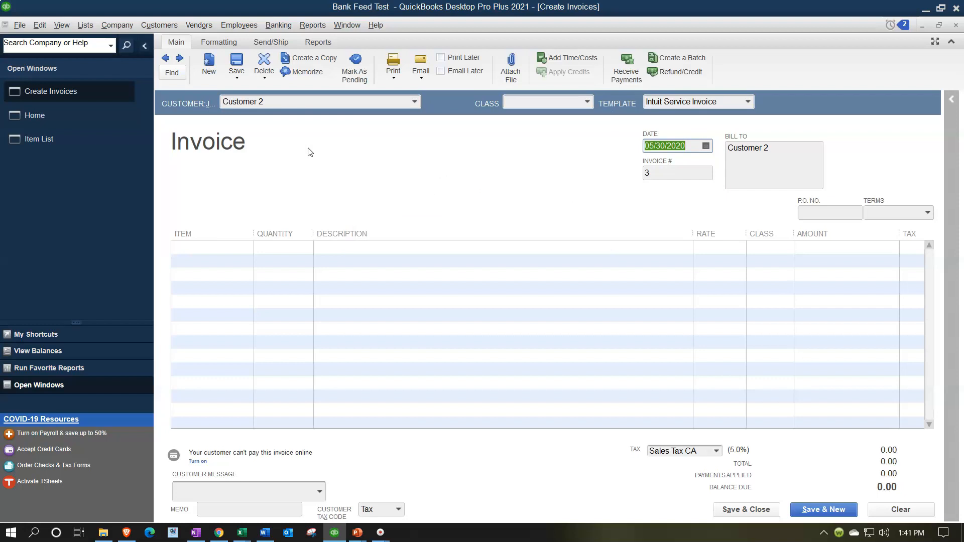
{"action": "key", "text": "Tab"}
{"action": "key", "text": "Tab"}
{"action": "key", "text": "Tab"}
{"action": "key", "text": "Tab"}
{"action": "key", "text": "Tab"}
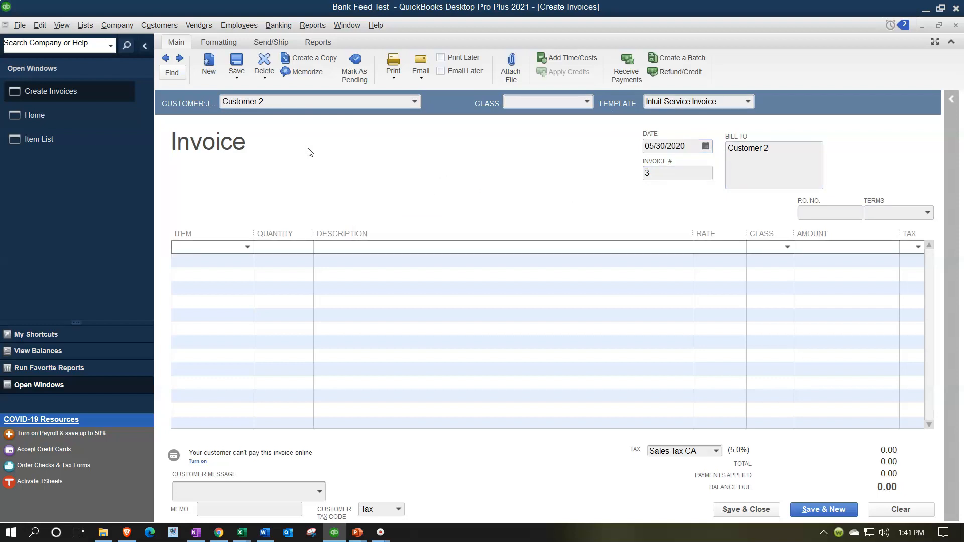
{"action": "type", "text": "Item 5"}
{"action": "key", "text": "Down"}
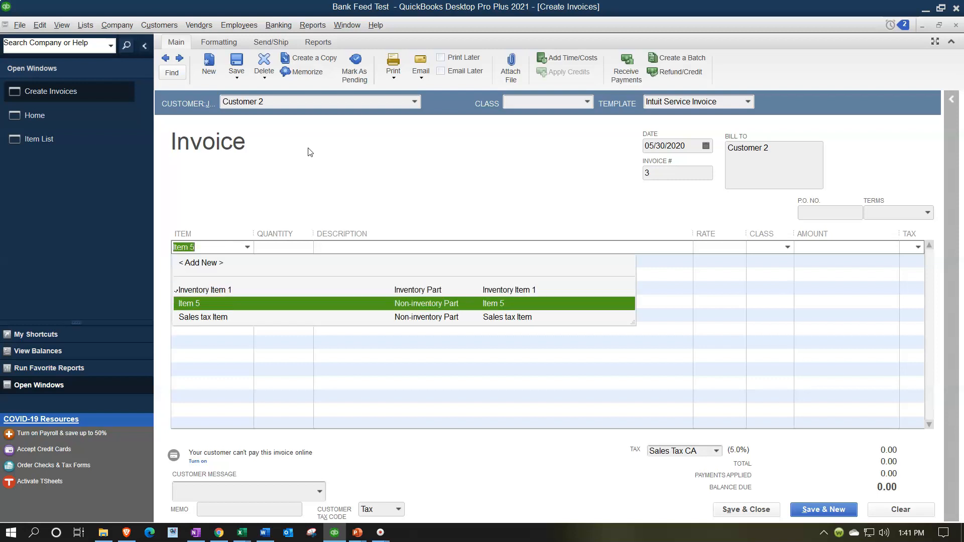
{"action": "key", "text": "Tab"}
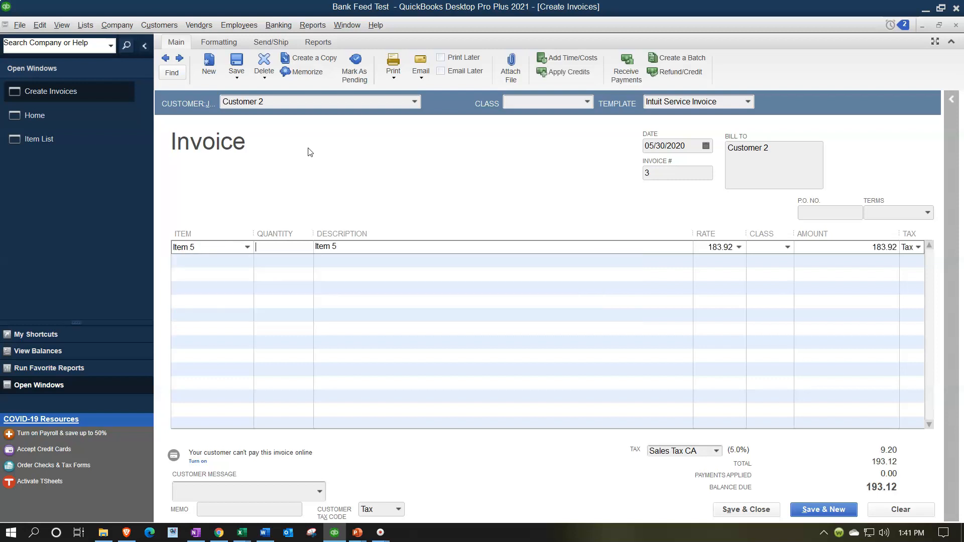
{"action": "key", "text": "Tab"}
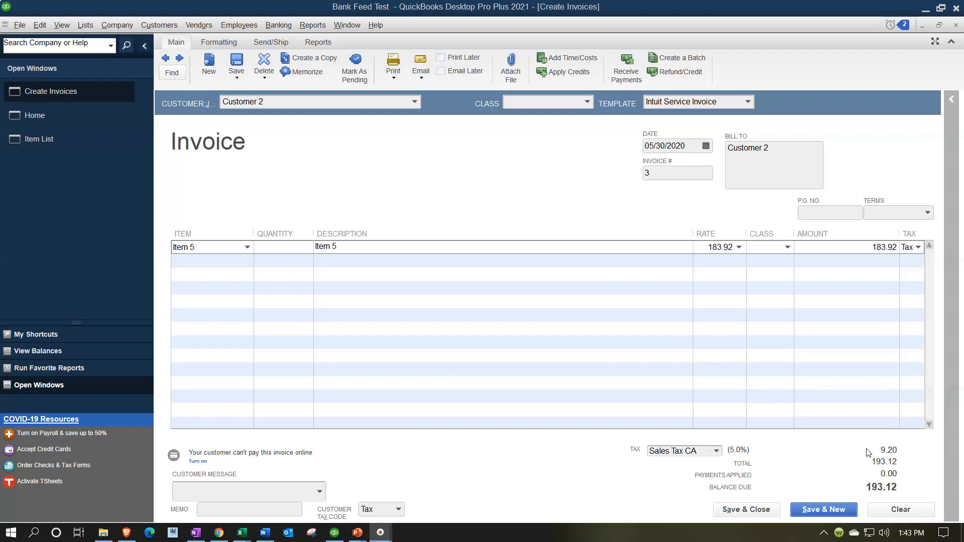
Save and close the invoice, accepting the past transaction date and saving without an assigned class
{"action": "left_click", "coordinate": [758, 510]}
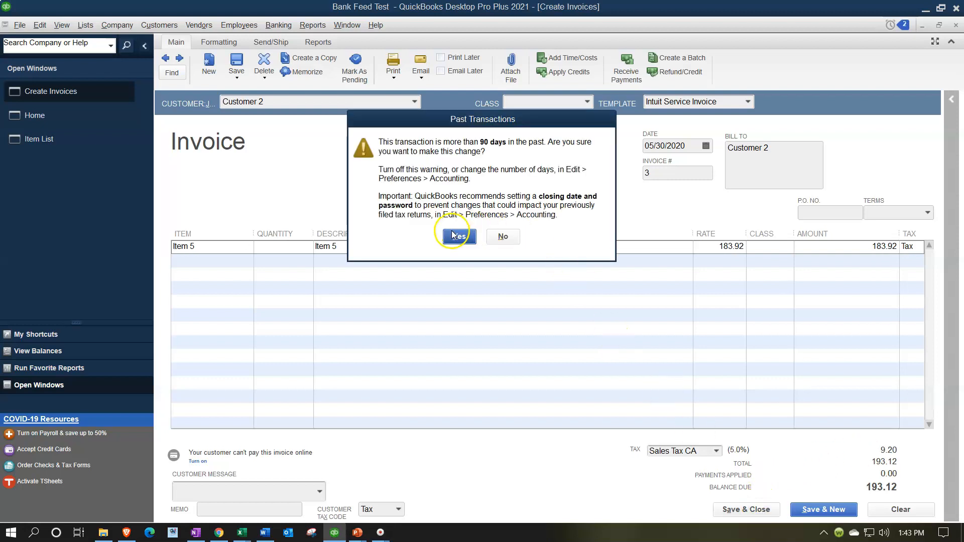
{"action": "left_click", "coordinate": [455, 241]}
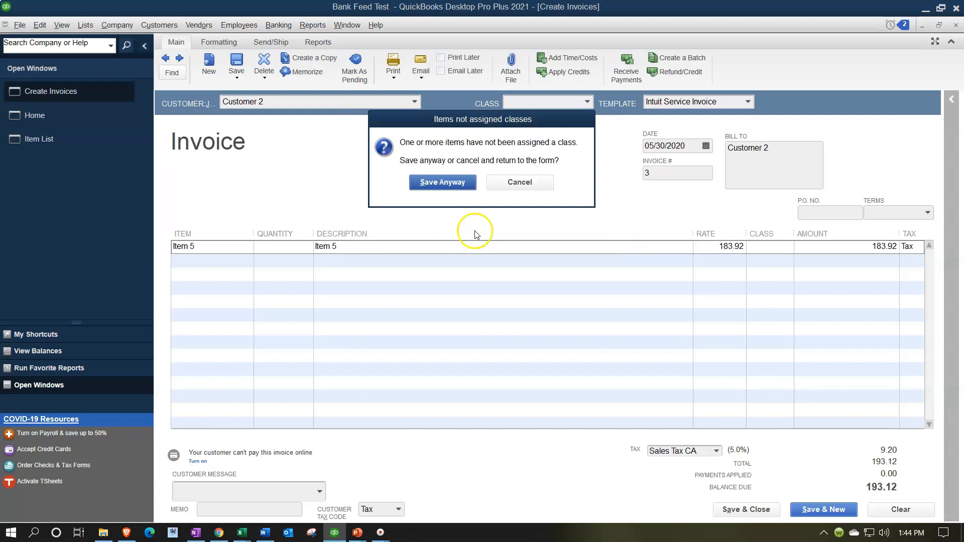
{"action": "left_click", "coordinate": [449, 184]}
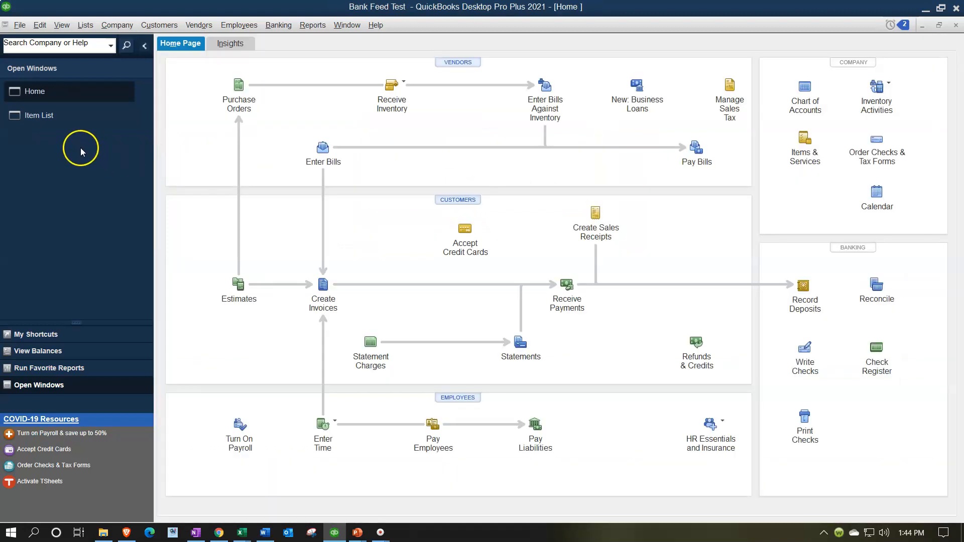
Open the standard Balance Sheet report from the Company & Financial reports
{"action": "left_click", "coordinate": [304, 25]}
{"action": "left_click", "coordinate": [402, 121]}
{"action": "mouse_move", "coordinate": [415, 123]}
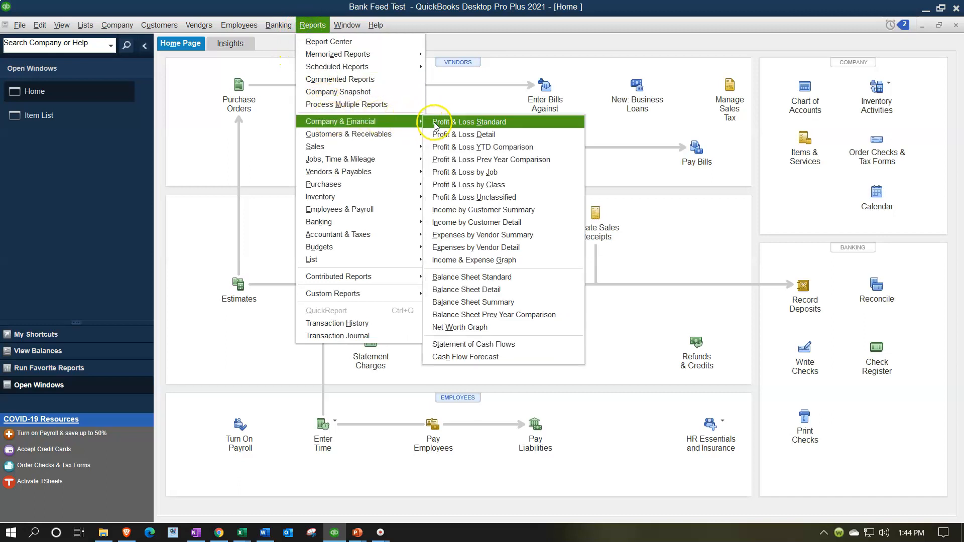
{"action": "left_click", "coordinate": [475, 282]}
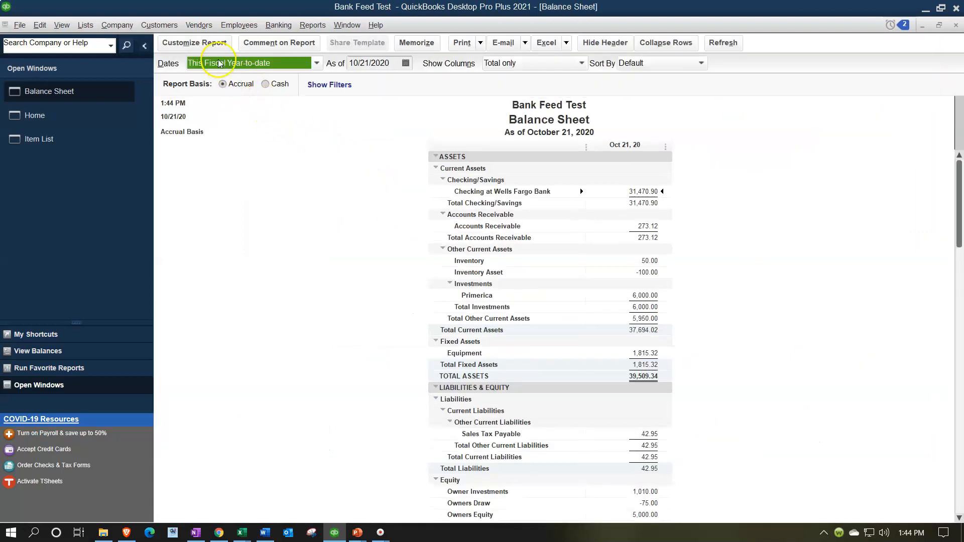
Customize the Balance Sheet report's date range to run from 01/01/2020 to 12/31/2020
{"action": "left_click", "coordinate": [207, 43]}
{"action": "key", "text": "Tab"}
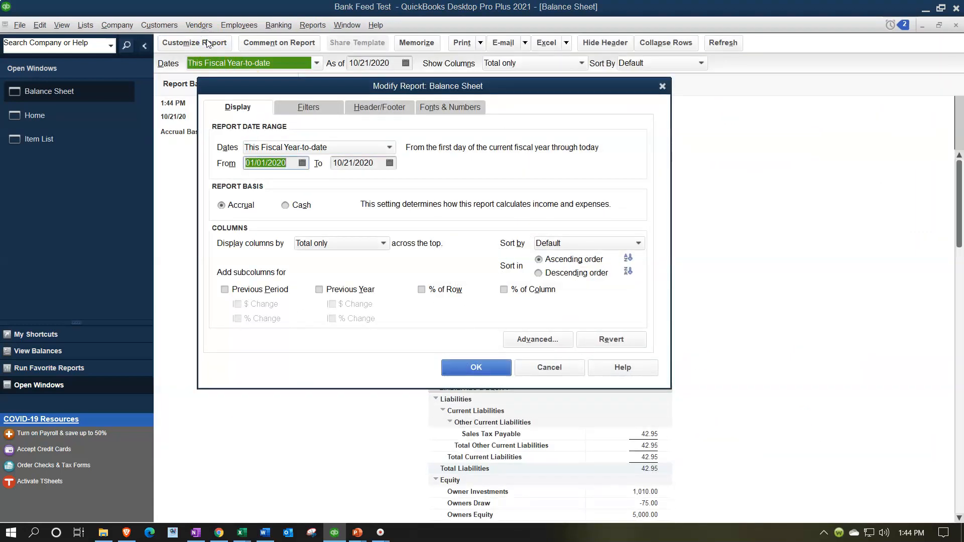
{"action": "type", "text": "01/01/2020"}
{"action": "key", "text": "Tab"}
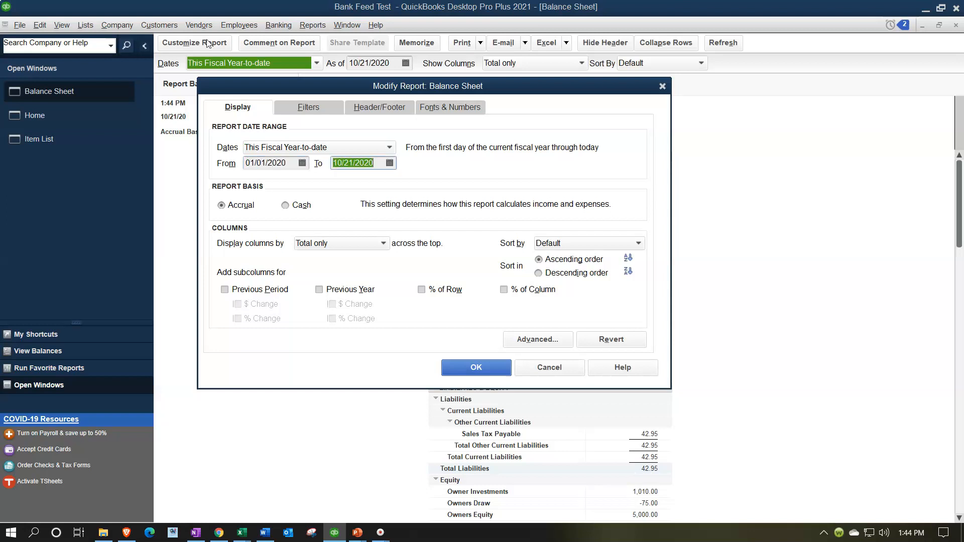
{"action": "type", "text": "1"}
{"action": "type", "text": "2/31/20"}
{"action": "key", "text": "Tab"}
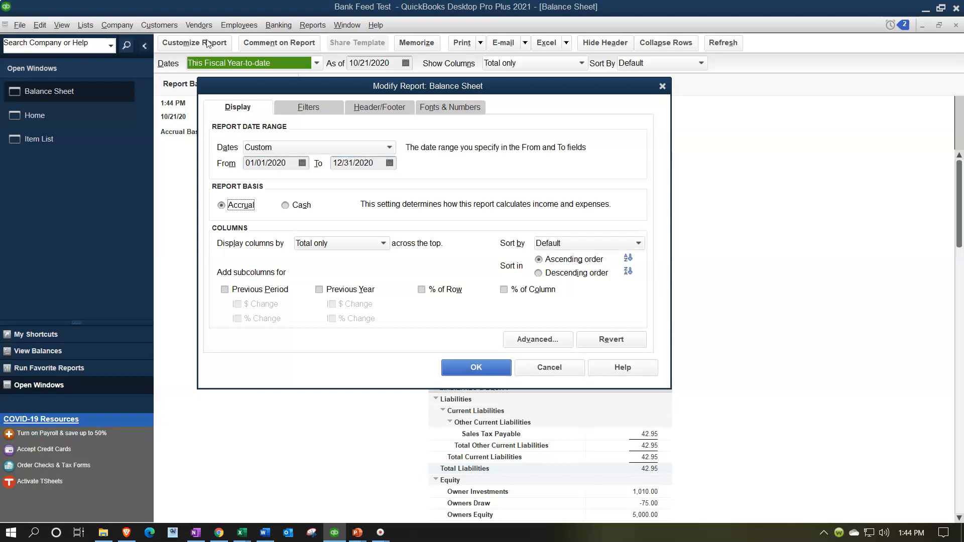
{"action": "left_click", "coordinate": [456, 369]}
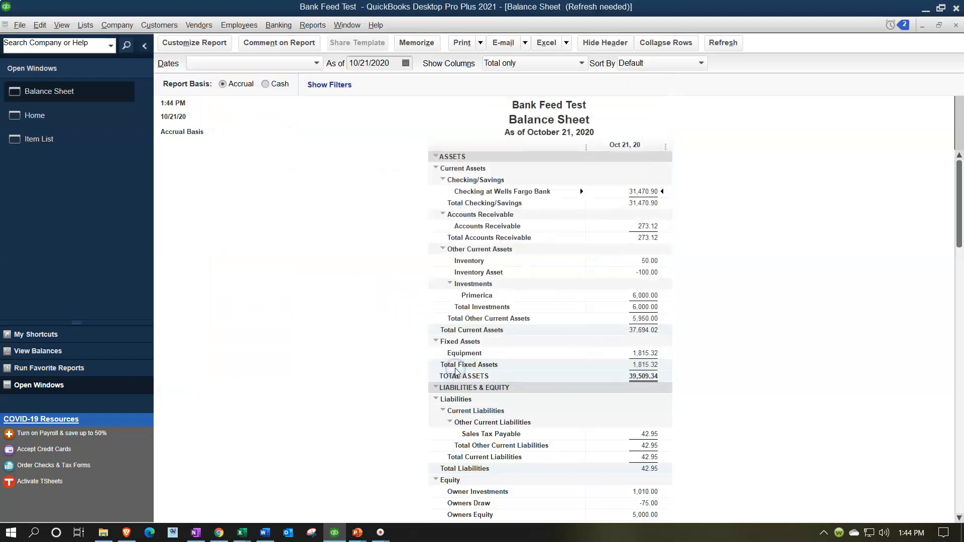
Drill down from Accounts Receivable to the Customer 2 invoice, and close the invoice and the transaction report after reviewing them
{"action": "double_click", "coordinate": [643, 226]}
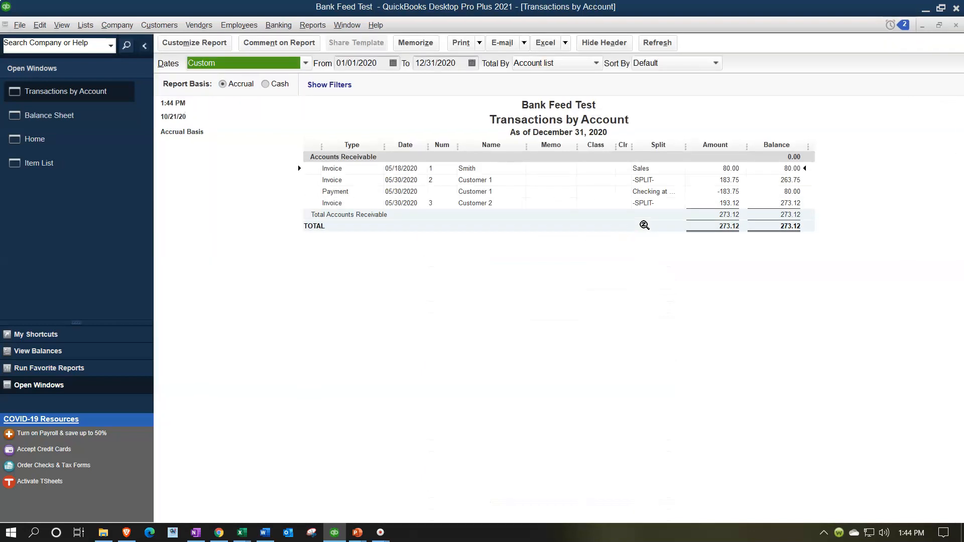
{"action": "double_click", "coordinate": [723, 202]}
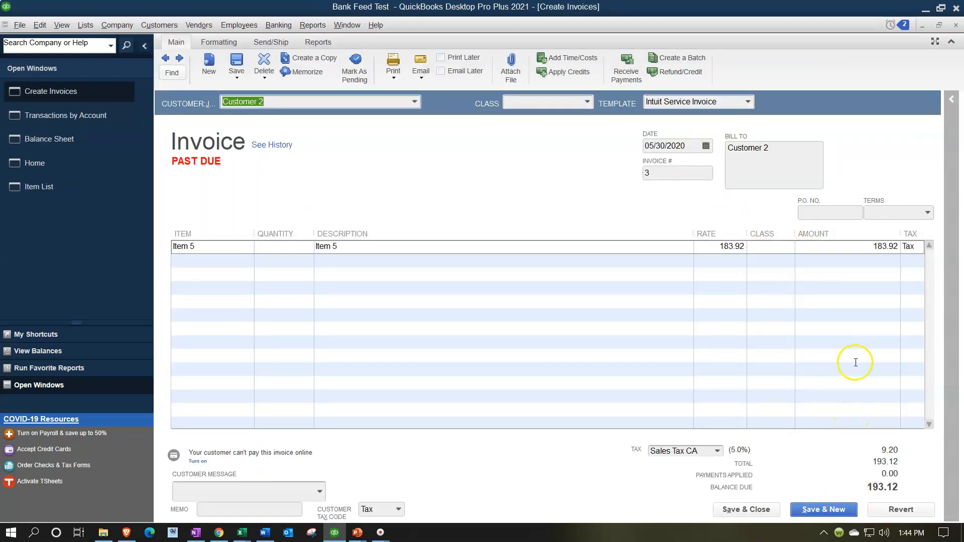
{"action": "left_click", "coordinate": [955, 25]}
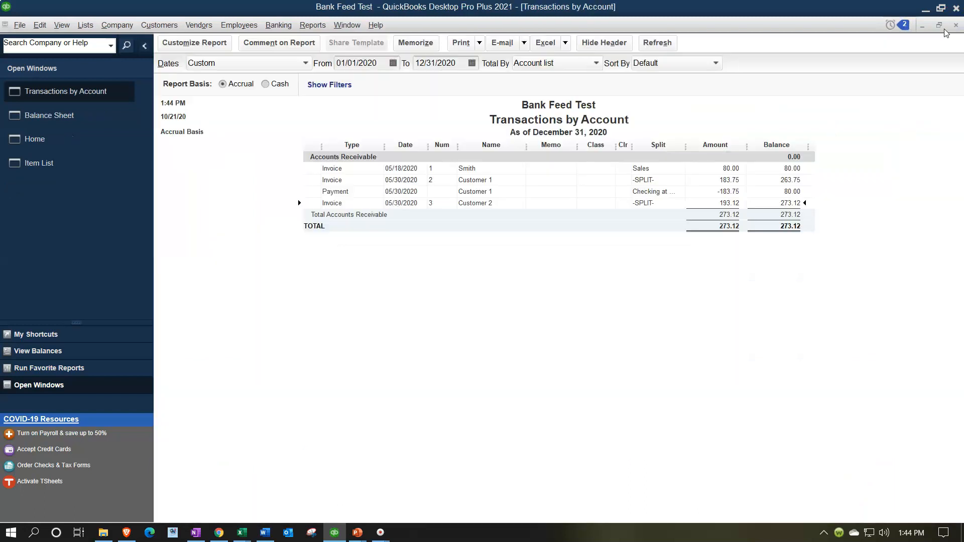
{"action": "left_click", "coordinate": [955, 26]}
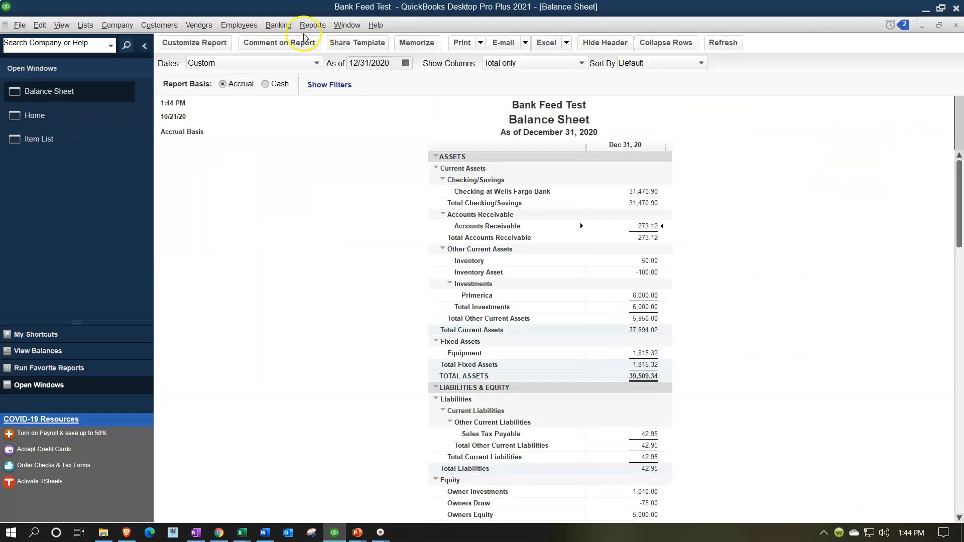
Open the standard Profit & Loss report and set its date range from 01/01/2020 to 12/31/2020
{"action": "left_click", "coordinate": [307, 26]}
{"action": "mouse_move", "coordinate": [374, 124]}
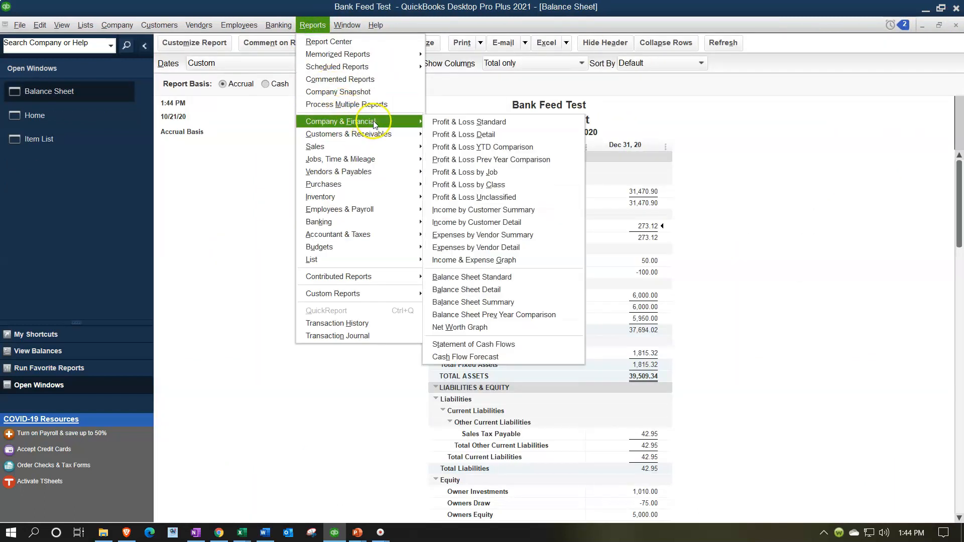
{"action": "left_click", "coordinate": [447, 122]}
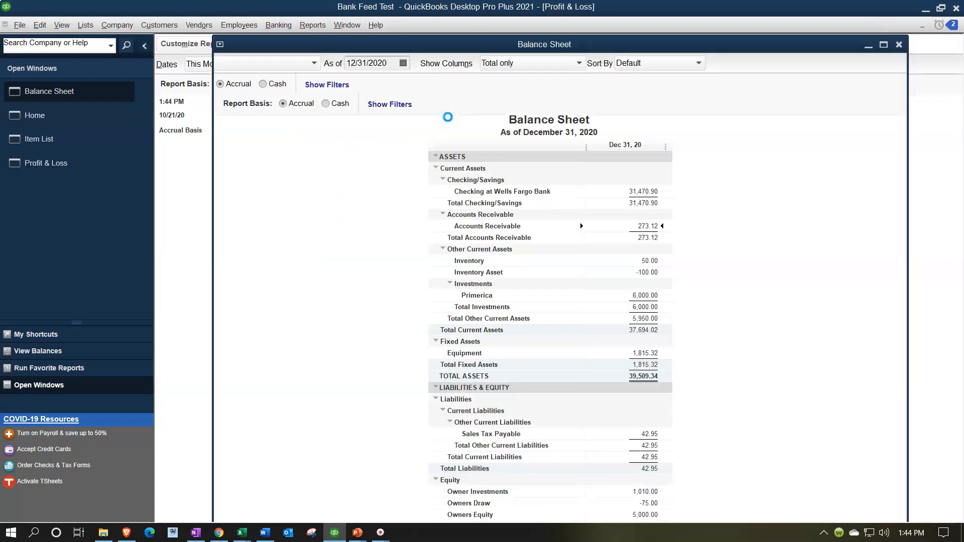
{"action": "type", "text": "01/01/2020"}
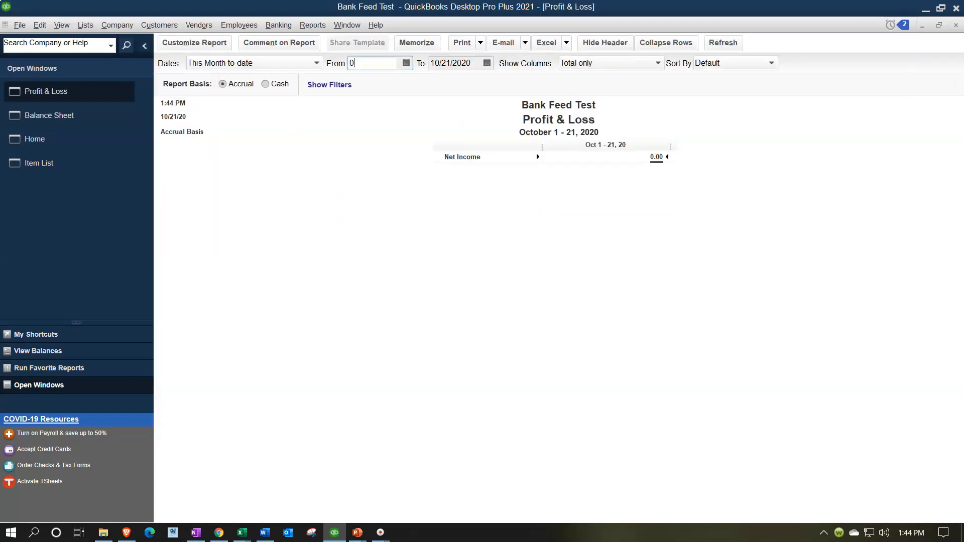
{"action": "key", "text": "Tab"}
{"action": "type", "text": "12/31/2020"}
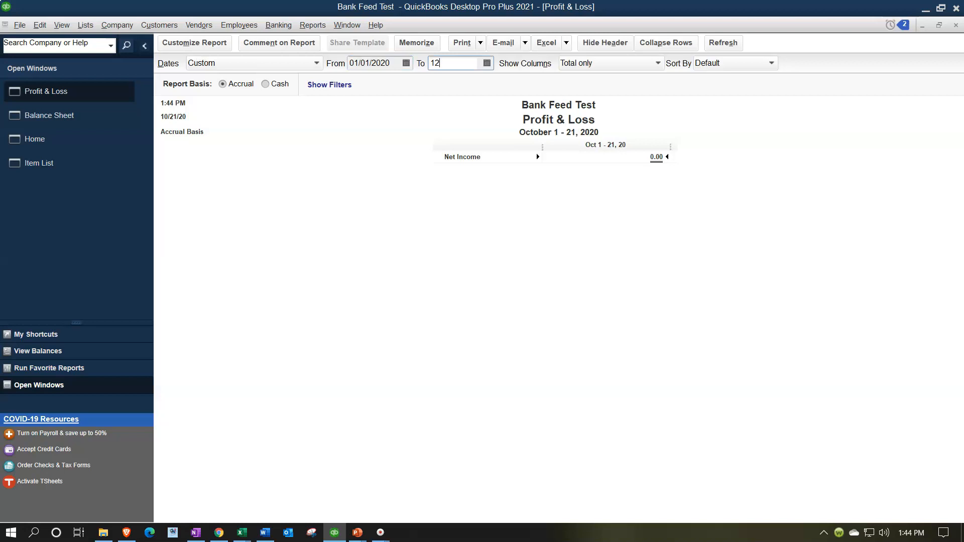
{"action": "key", "text": "Tab"}
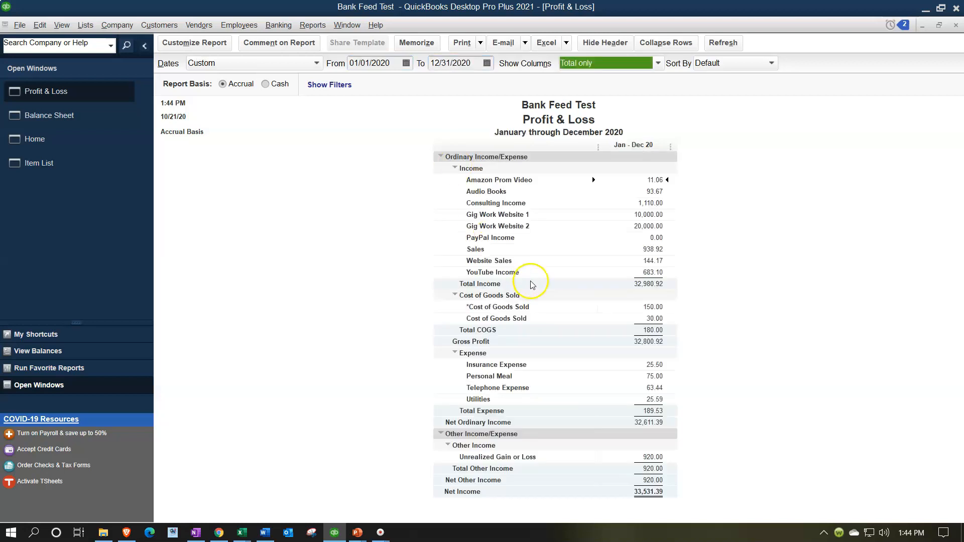
Drill down from the Sales income line to the Customer 2 invoice, and close the invoice and detail report after reviewing them
{"action": "double_click", "coordinate": [653, 249]}
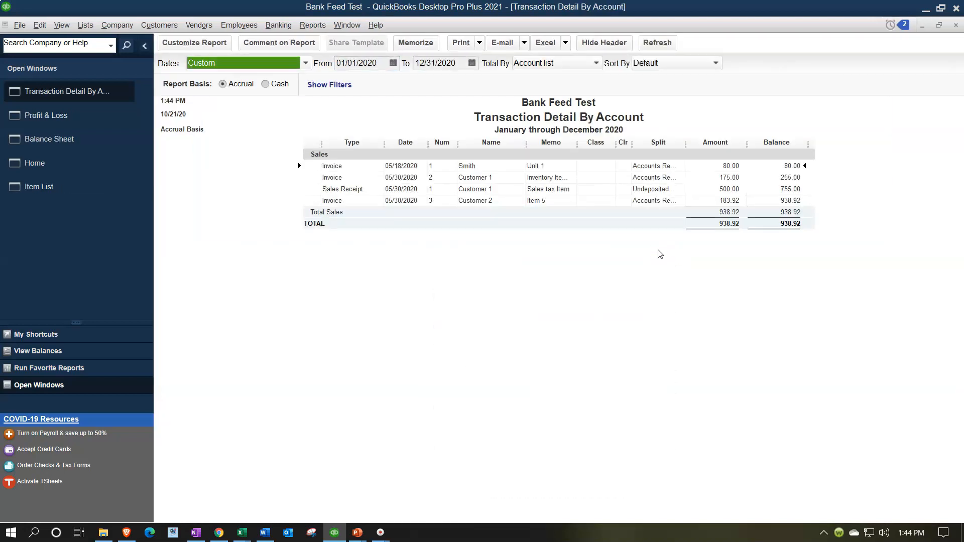
{"action": "double_click", "coordinate": [728, 203]}
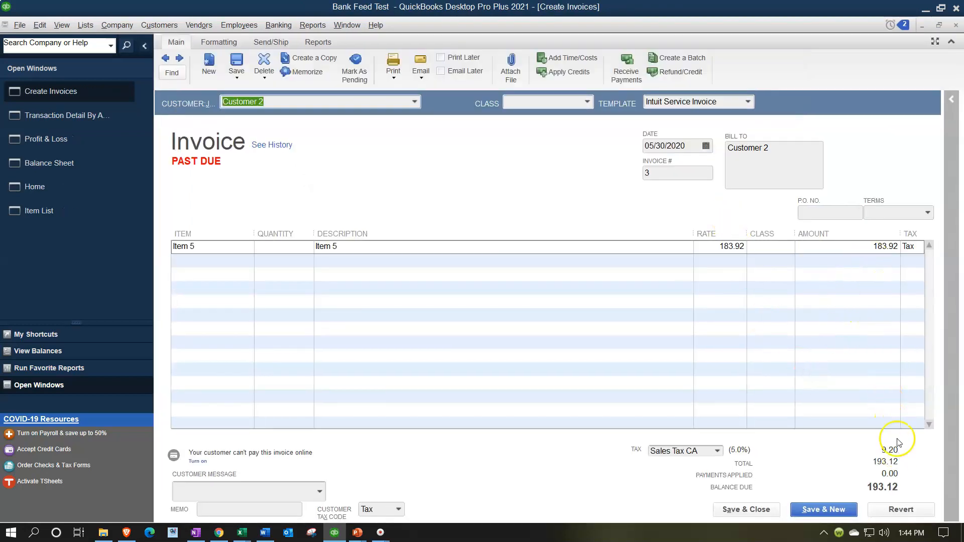
{"action": "left_click", "coordinate": [956, 26]}
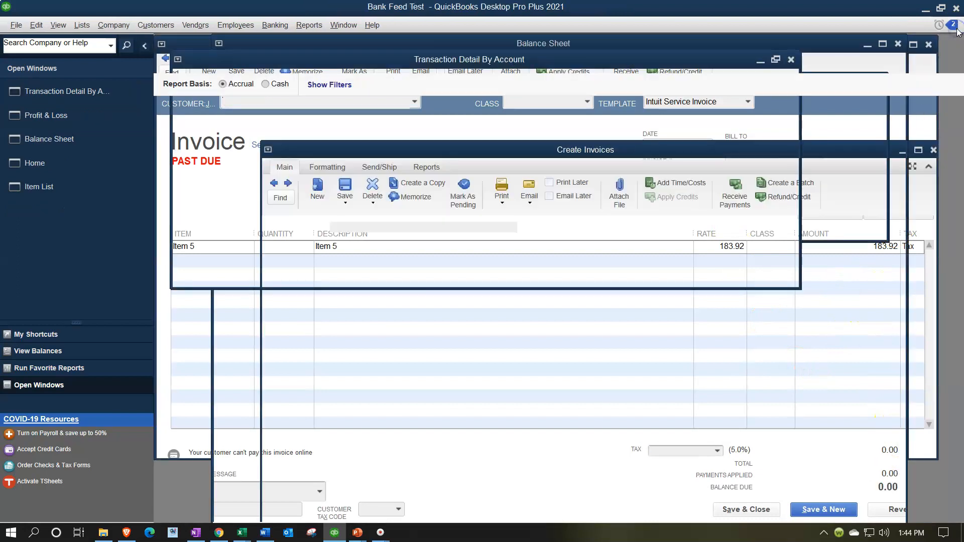
{"action": "left_click", "coordinate": [956, 28]}
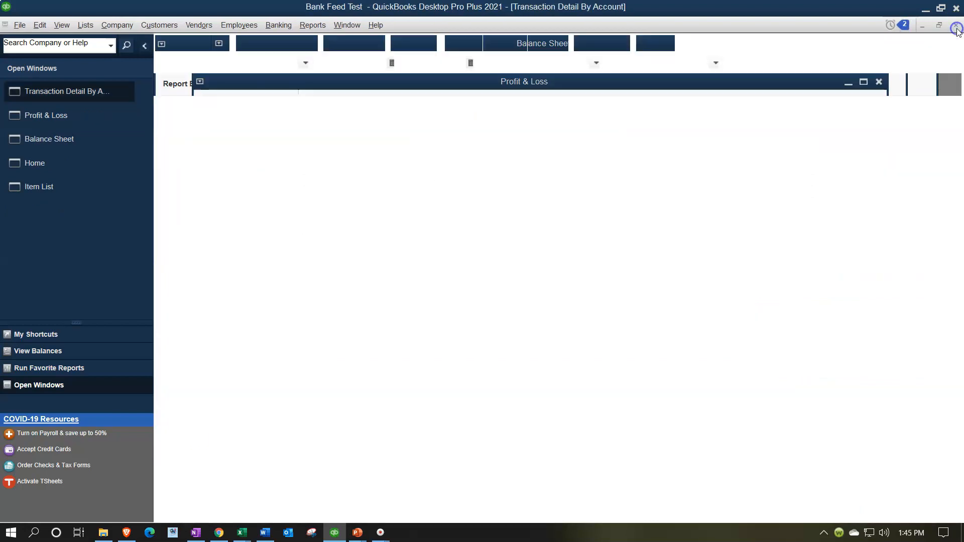
Check the Sales Tax Payable line on the Balance Sheet and return to the home page's payment workflow
{"action": "left_click", "coordinate": [110, 121]}
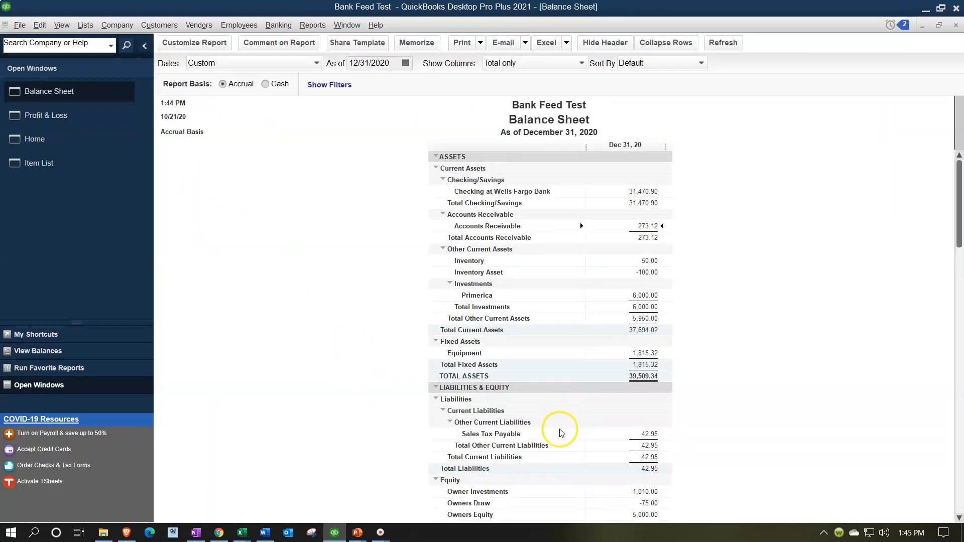
{"action": "left_click", "coordinate": [652, 433]}
{"action": "left_click", "coordinate": [45, 147]}
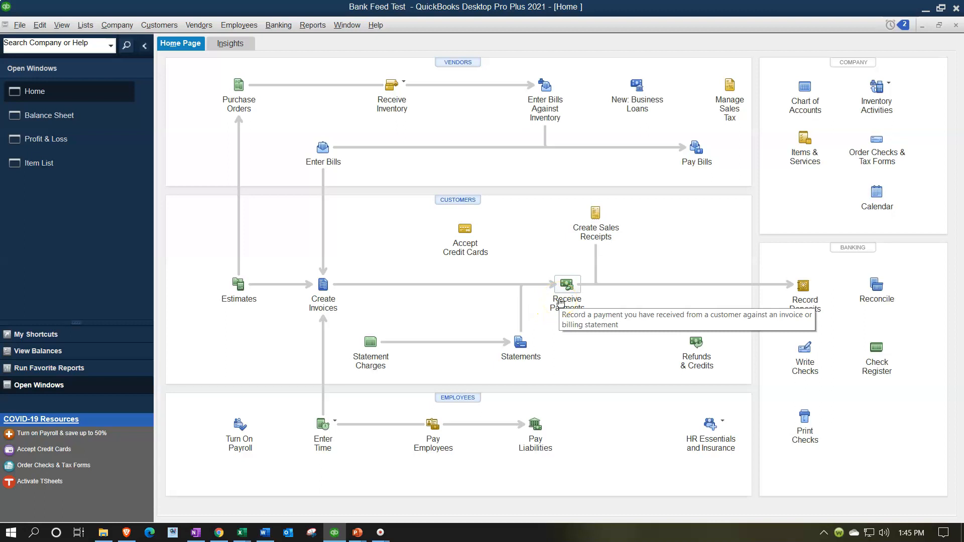
{"action": "left_click", "coordinate": [561, 303]}
Open the Bank Feeds Center to show the downloaded Wells Fargo checking transactions
{"action": "left_click", "coordinate": [279, 25]}
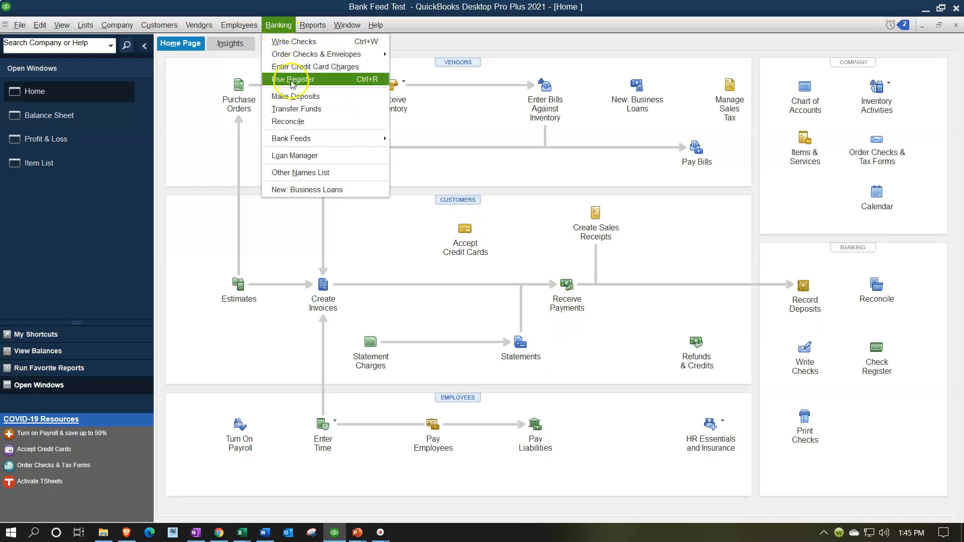
{"action": "mouse_move", "coordinate": [301, 138]}
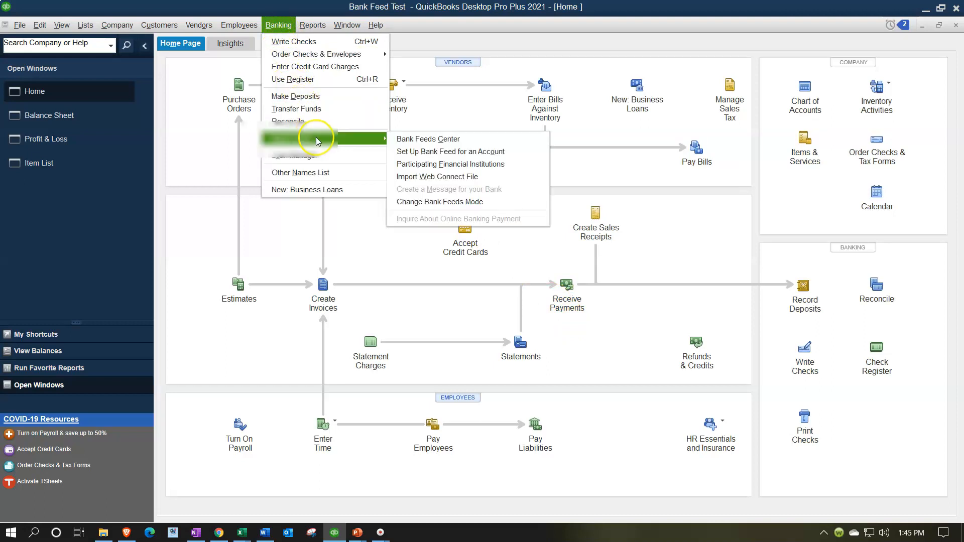
{"action": "left_click", "coordinate": [407, 140]}
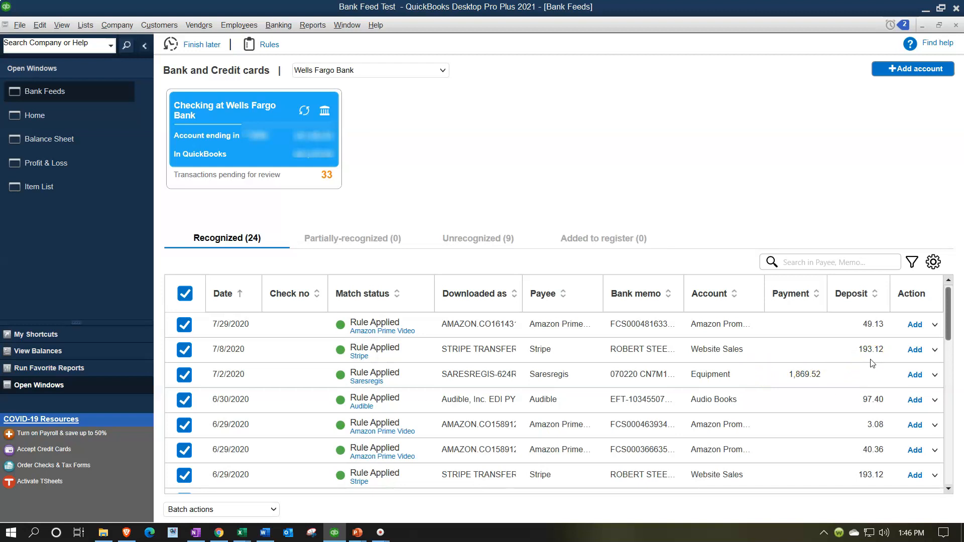
Match the 7/8/2020 Stripe deposit of 193.12 to Customer 2's existing invoice 3 and add it to the register
{"action": "left_click", "coordinate": [936, 351]}
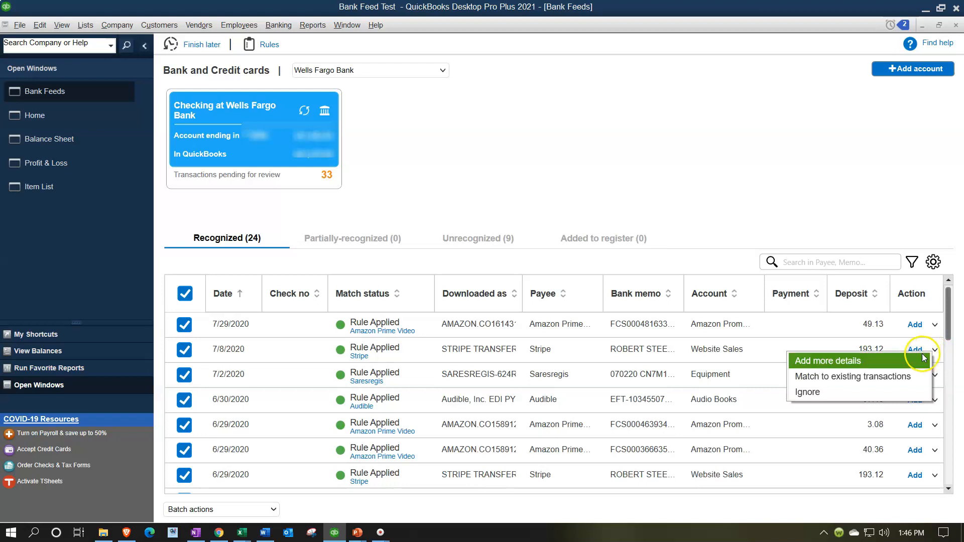
{"action": "left_click", "coordinate": [897, 363]}
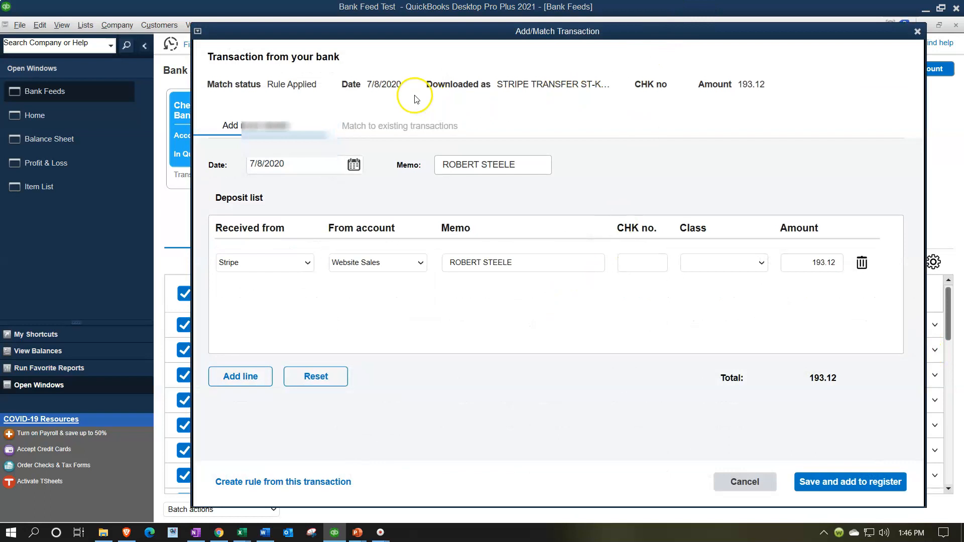
{"action": "left_click", "coordinate": [388, 127]}
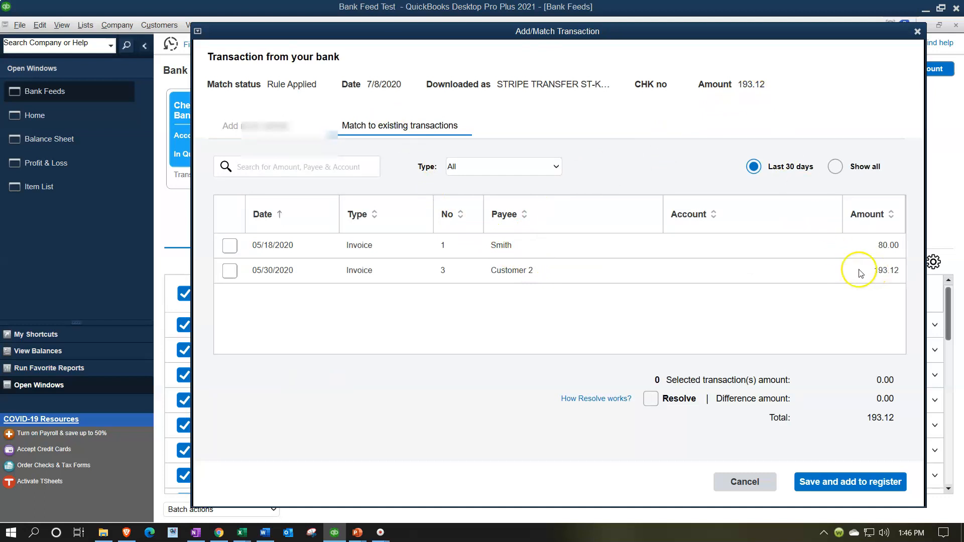
{"action": "left_click", "coordinate": [230, 273]}
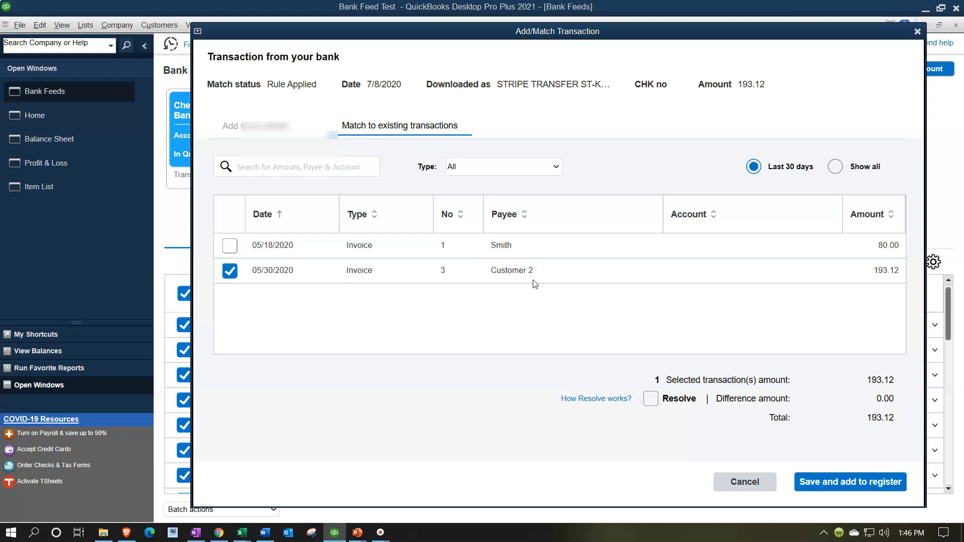
{"action": "left_click", "coordinate": [829, 480]}
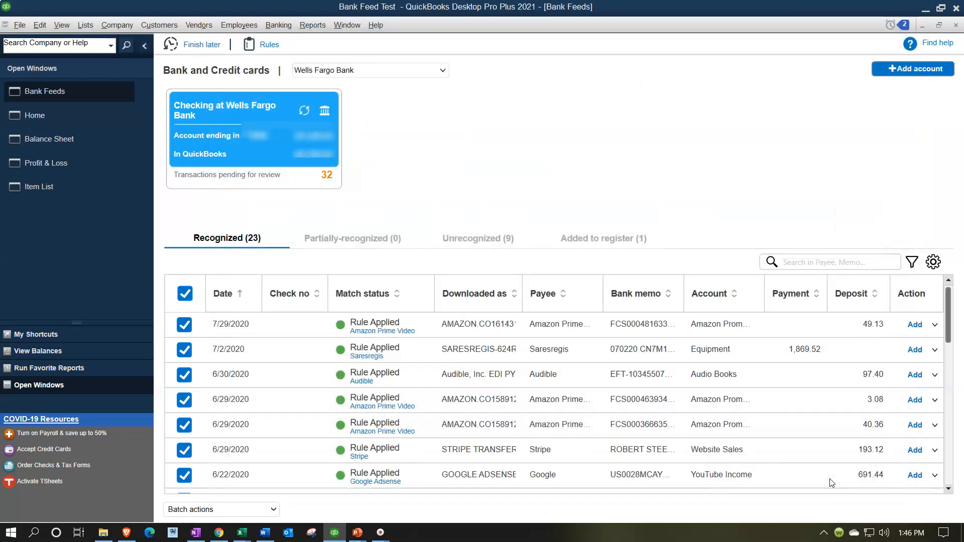
Drill down from Accounts Receivable on the Balance Sheet to the 10/21/2020 payment from Customer 2
{"action": "left_click", "coordinate": [52, 144]}
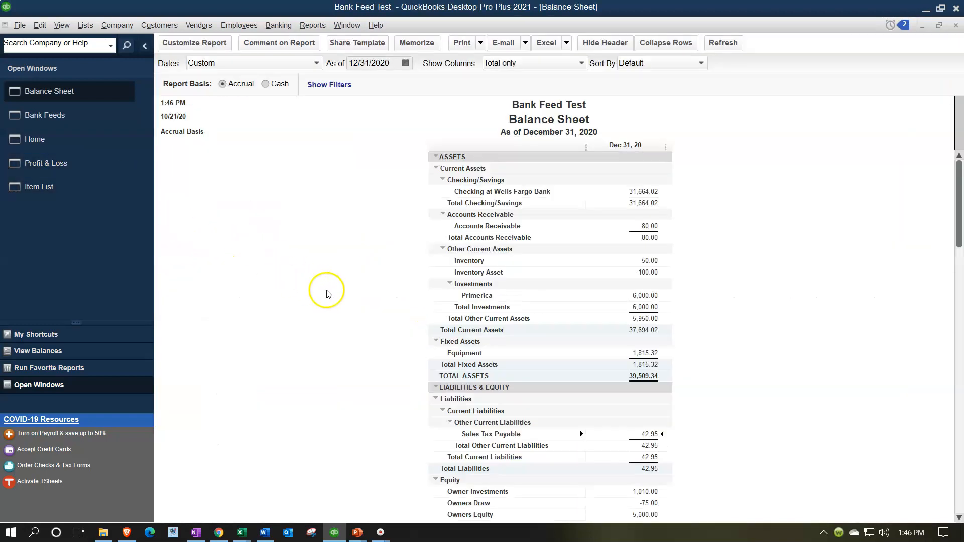
{"action": "left_click", "coordinate": [649, 227]}
{"action": "double_click", "coordinate": [649, 227]}
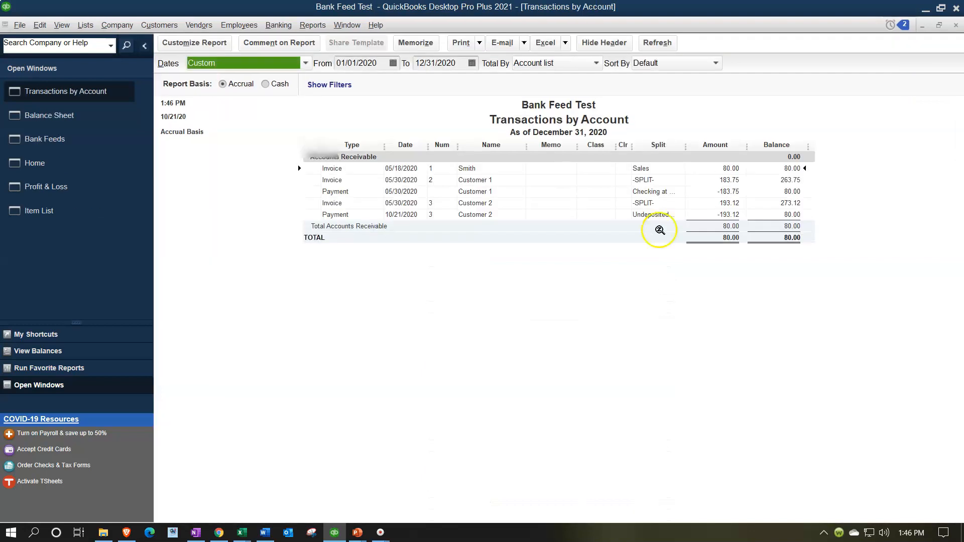
{"action": "left_click", "coordinate": [720, 214]}
{"action": "double_click", "coordinate": [719, 214]}
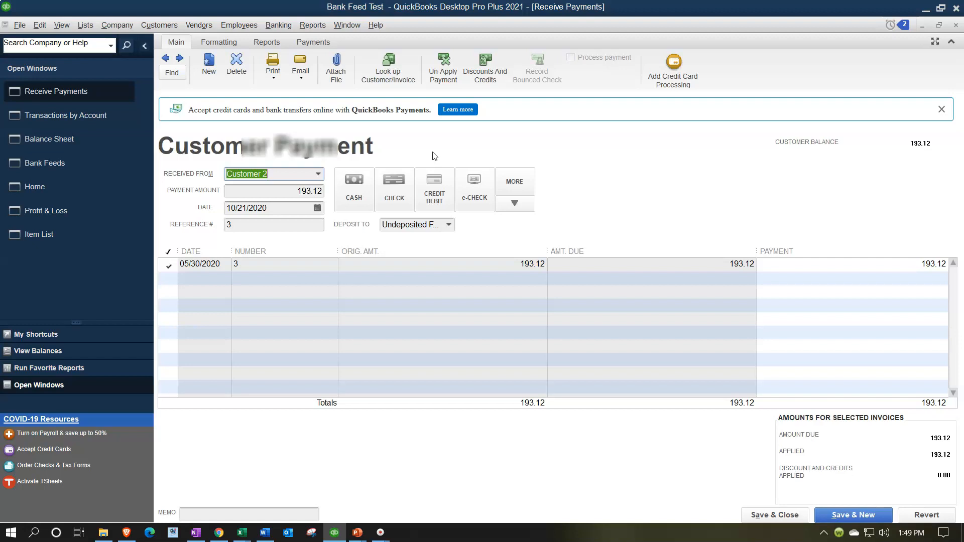
Examine the payment's Deposit To account options without changing them, and close the payment and the Transactions by Account report
{"action": "left_click", "coordinate": [449, 224]}
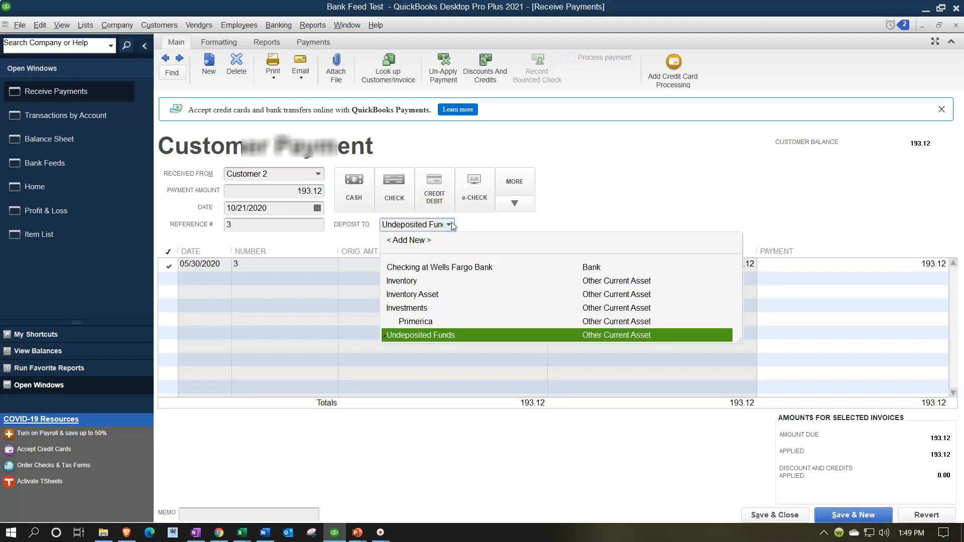
{"action": "left_click", "coordinate": [451, 222]}
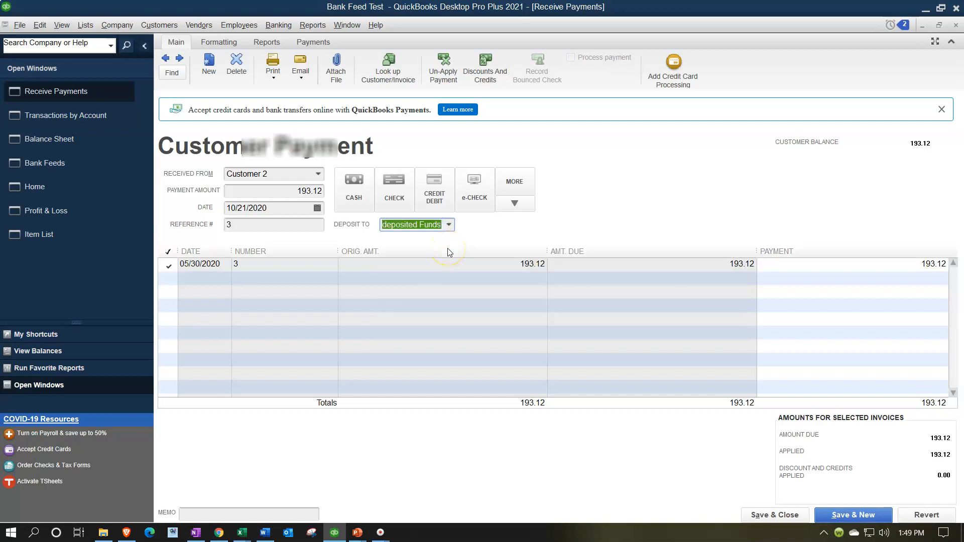
{"action": "left_click", "coordinate": [449, 223]}
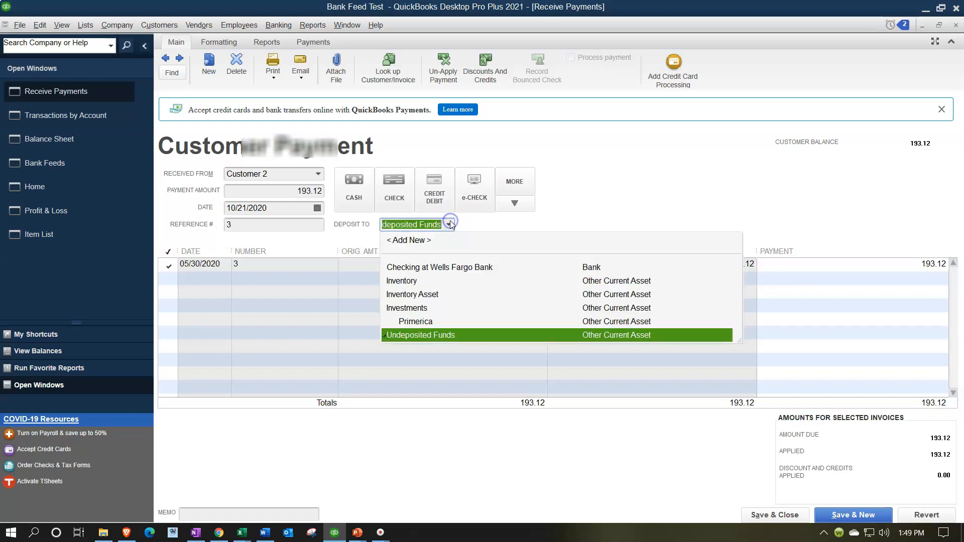
{"action": "left_click", "coordinate": [450, 221]}
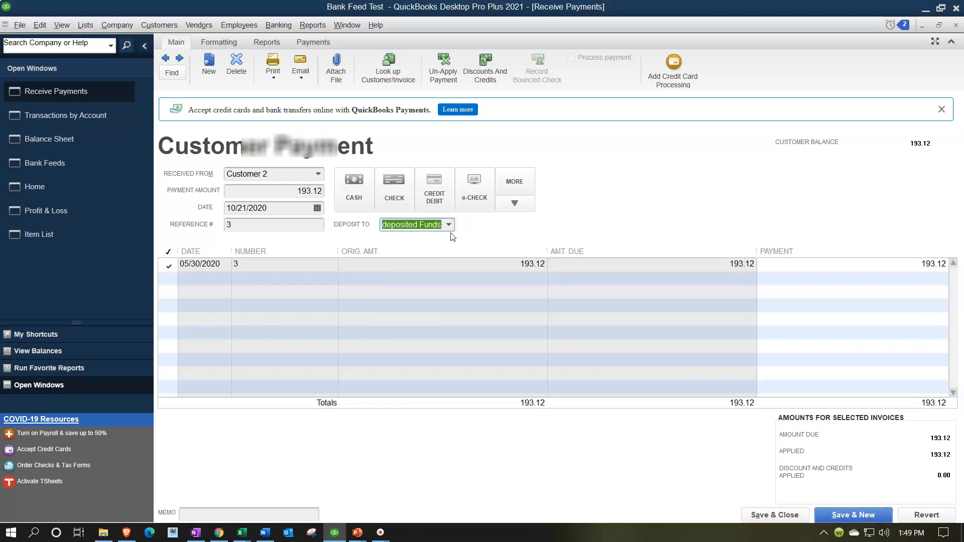
{"action": "left_click", "coordinate": [956, 27]}
{"action": "left_click", "coordinate": [956, 26]}
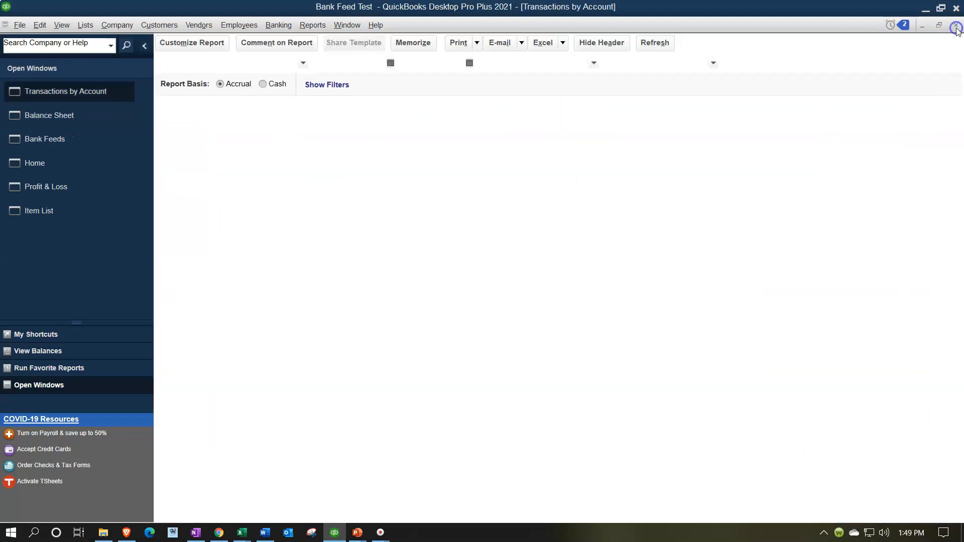
Go back to the Balance Sheet and open the Trial Balance report
{"action": "left_click", "coordinate": [76, 140]}
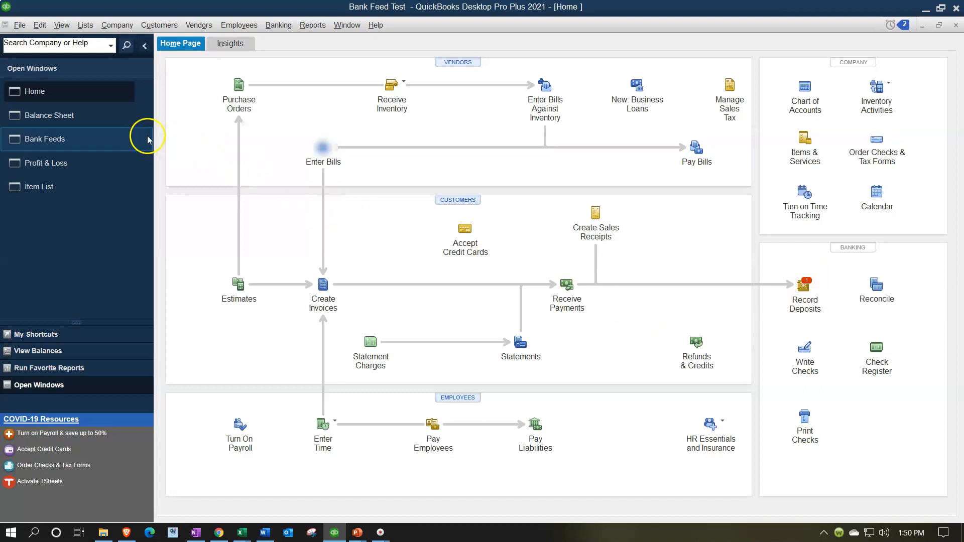
{"action": "left_click", "coordinate": [77, 116]}
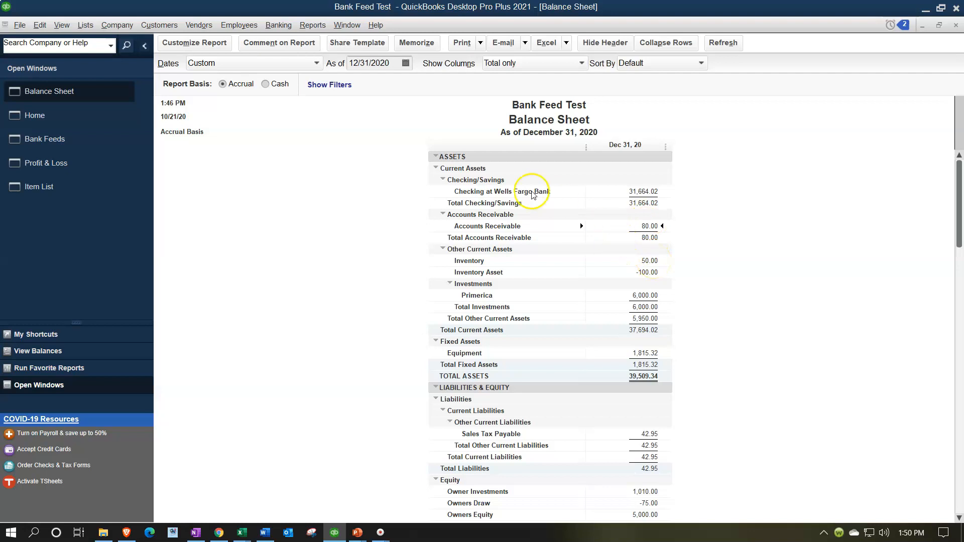
{"action": "left_click", "coordinate": [313, 25]}
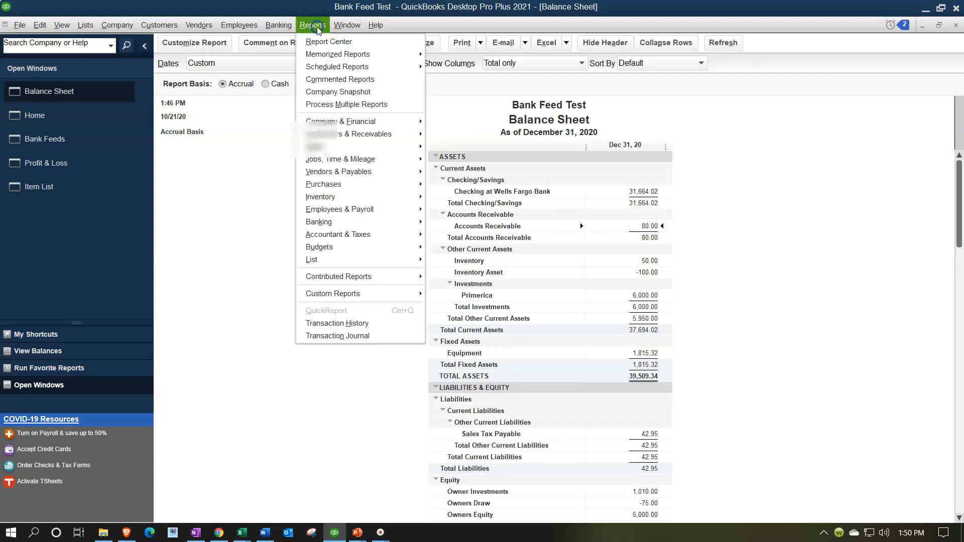
{"action": "mouse_move", "coordinate": [377, 238]}
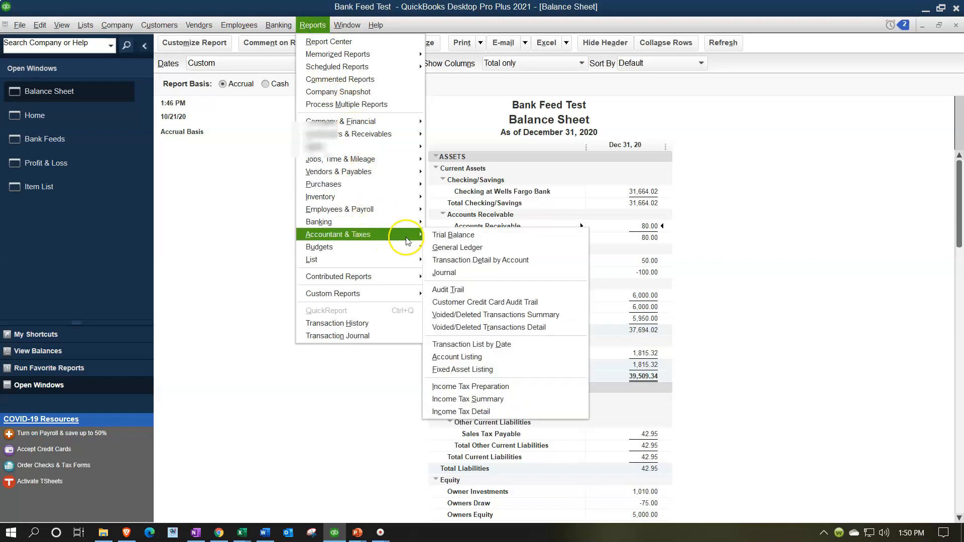
{"action": "left_click", "coordinate": [443, 234]}
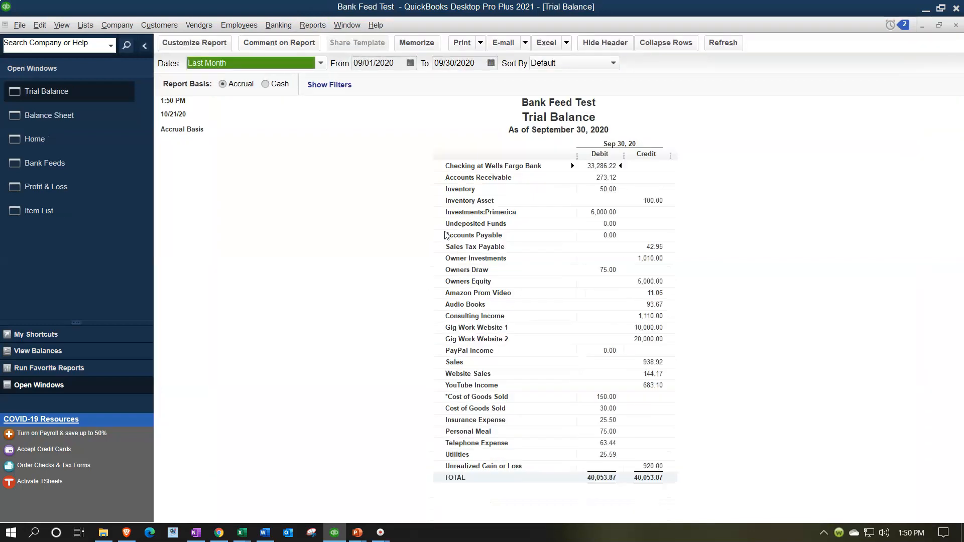
Set the Trial Balance date range from 01/01/2020 to 12/31/2020
{"action": "type", "text": "0101"}
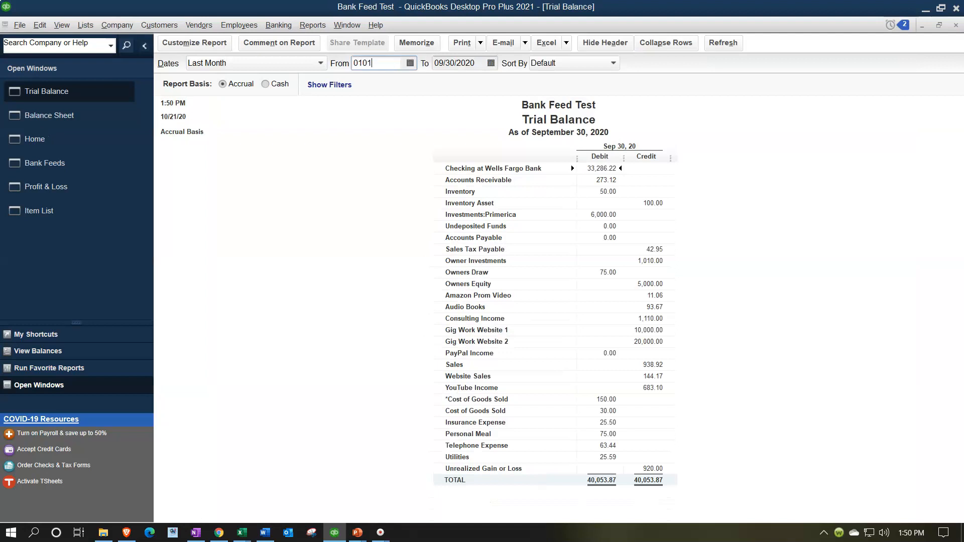
{"action": "key", "text": "Tab"}
{"action": "type", "text": "12"}
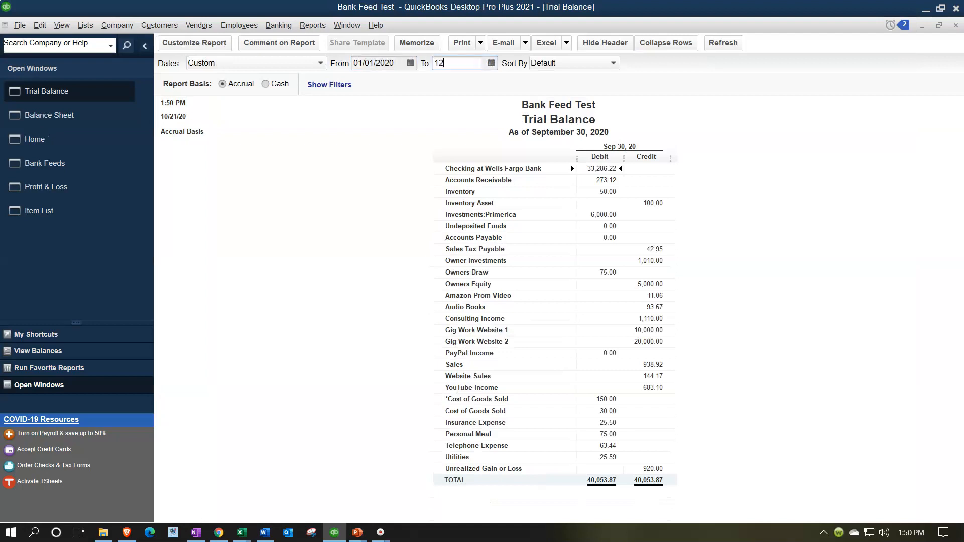
{"action": "type", "text": "/31/20"}
{"action": "key", "text": "Tab"}
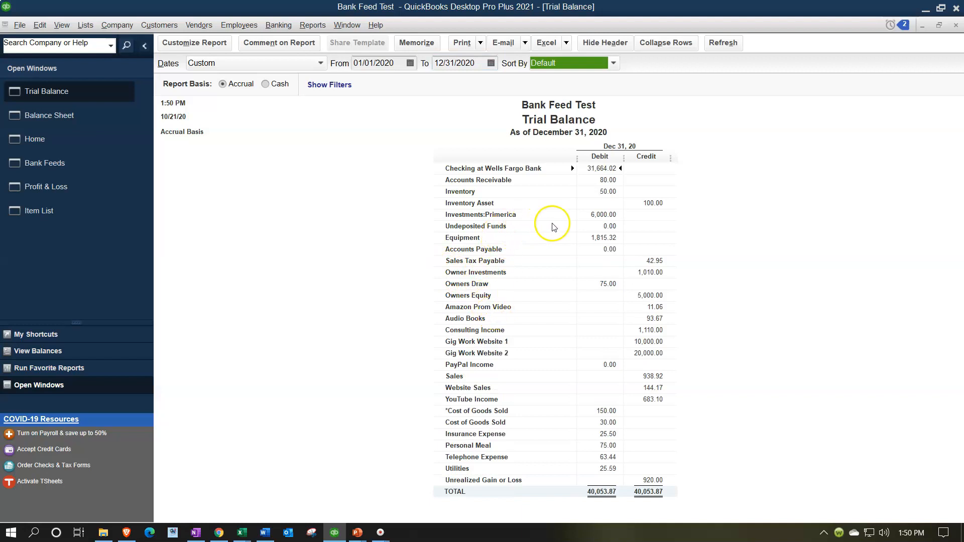
Drill down from Undeposited Funds on the Trial Balance to Customer 2's 10/21/2020 payment, and close the payment
{"action": "left_click", "coordinate": [596, 224]}
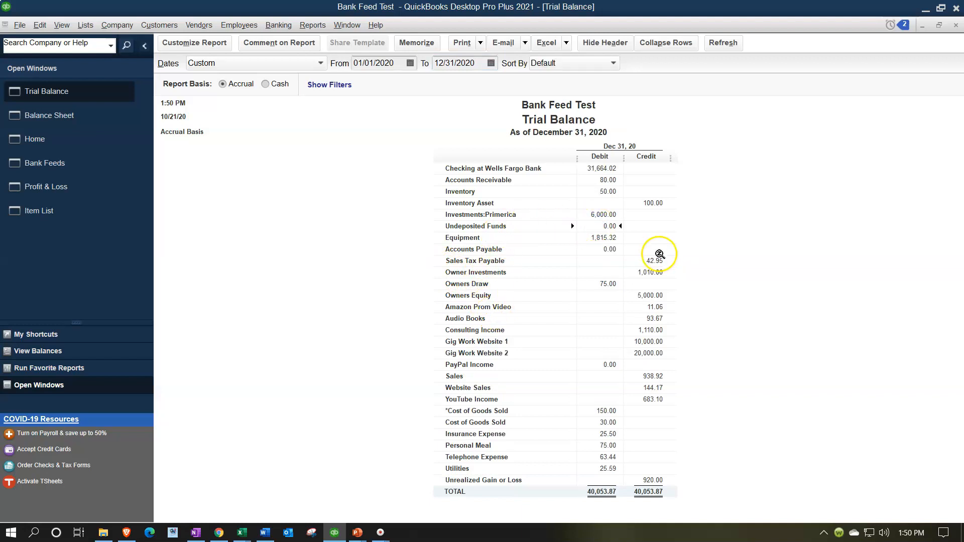
{"action": "double_click", "coordinate": [610, 227]}
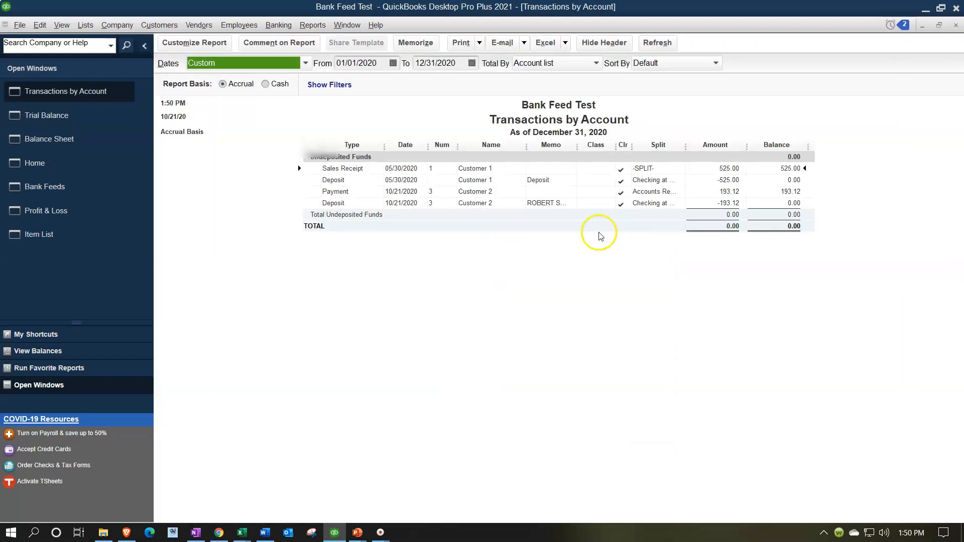
{"action": "left_click", "coordinate": [723, 191]}
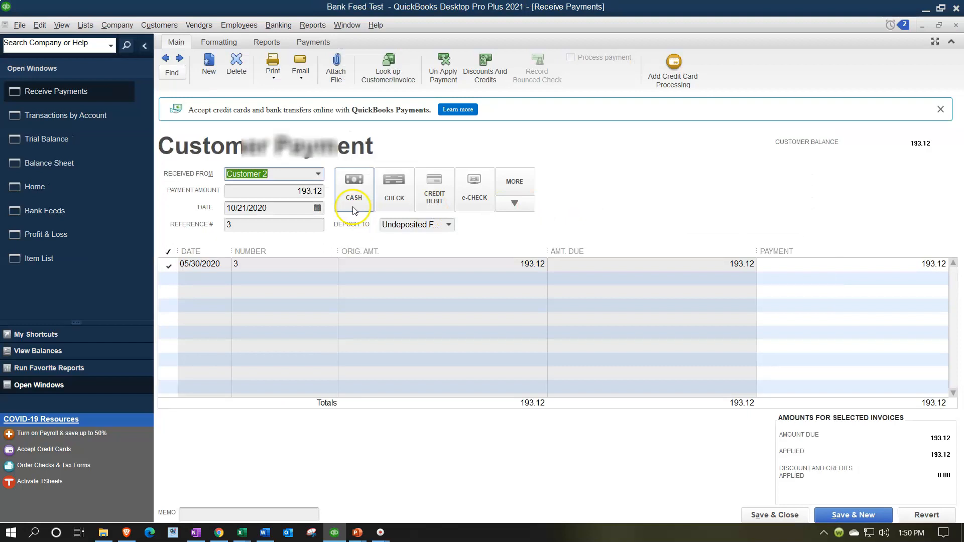
{"action": "left_click", "coordinate": [955, 25]}
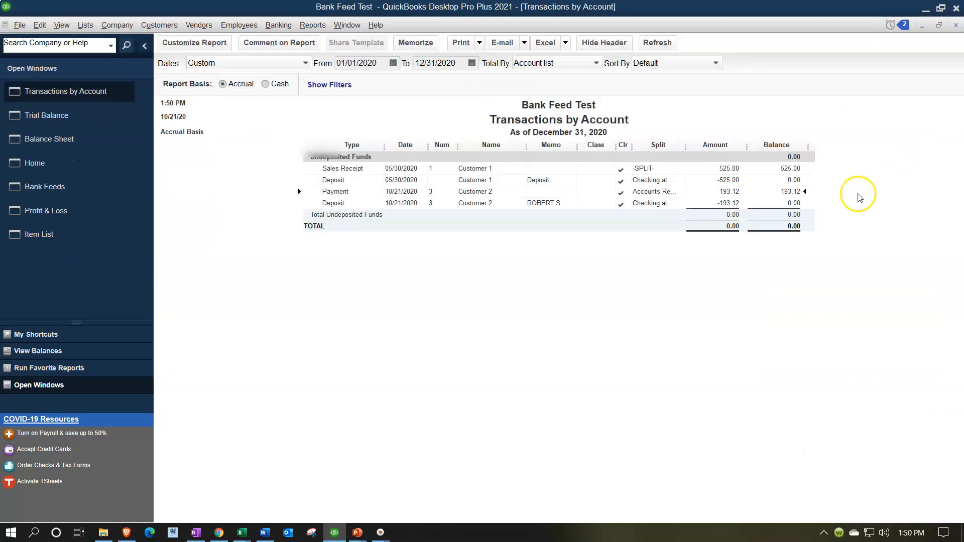
Examine Customer 2's 10/21/2020 deposit in the Undeposited Funds transactions, and close the deposit and the Transactions by Account report
{"action": "left_click", "coordinate": [733, 204]}
{"action": "double_click", "coordinate": [724, 203]}
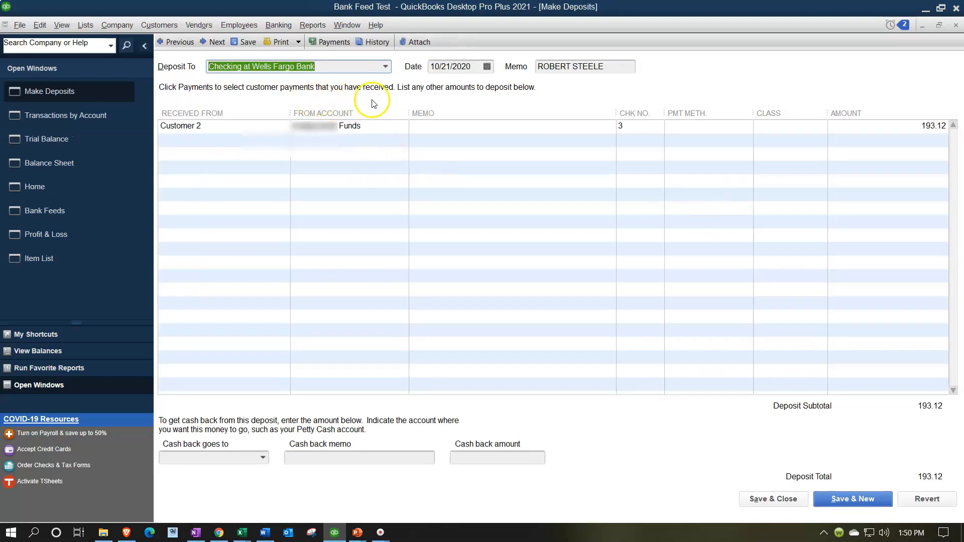
{"action": "left_click", "coordinate": [955, 26]}
{"action": "left_click", "coordinate": [955, 26]}
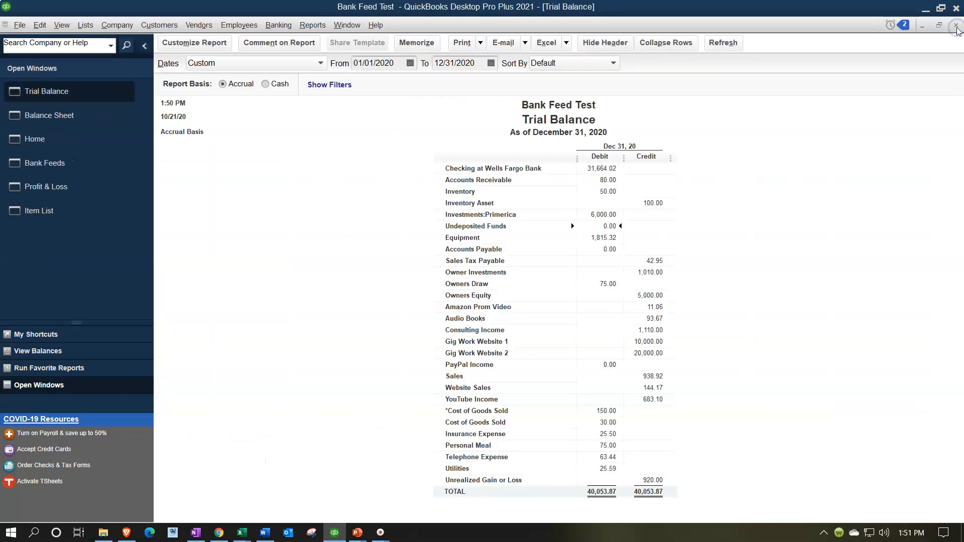
Drill down from Checking at Wells Fargo Bank on the Balance Sheet to the 10/21/2020 Stripe deposit, and close the deposit and transaction report
{"action": "left_click", "coordinate": [85, 121]}
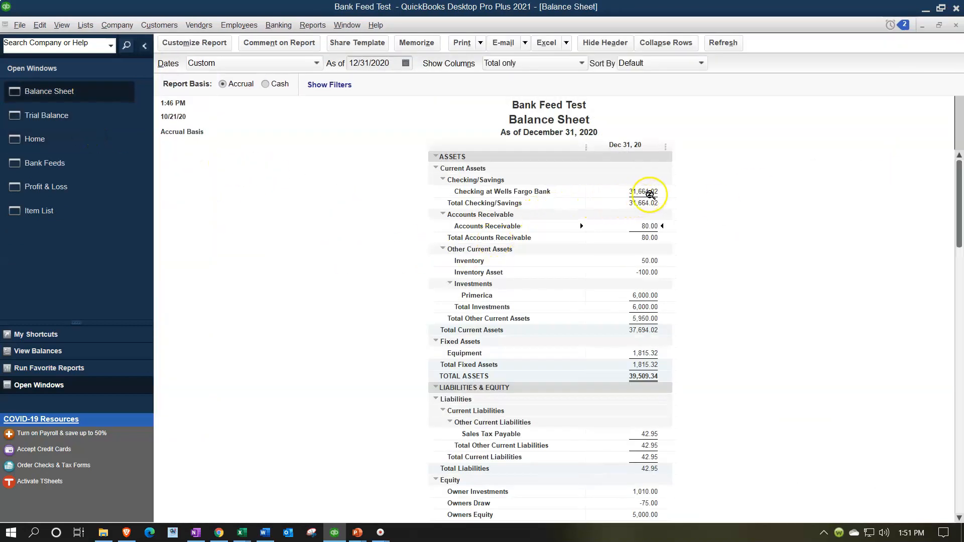
{"action": "double_click", "coordinate": [643, 188]}
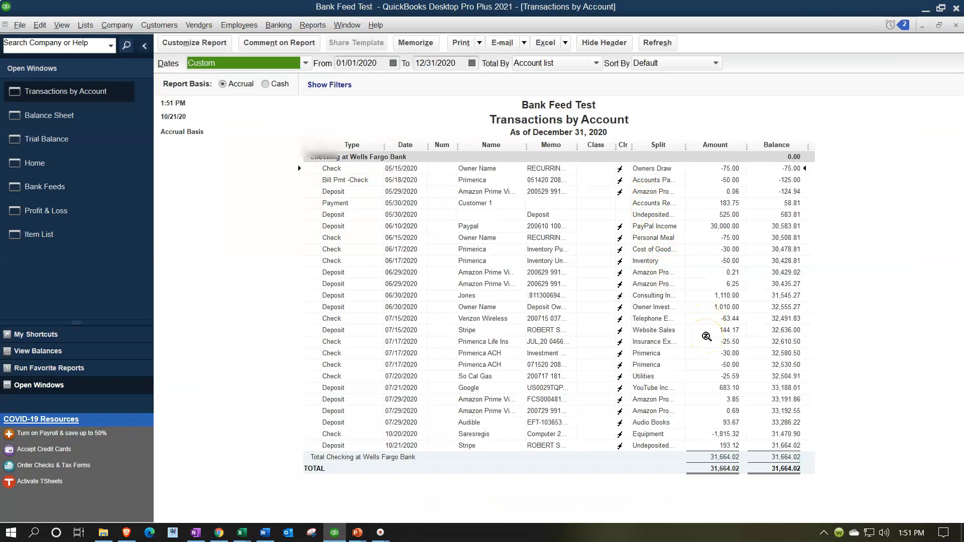
{"action": "left_click", "coordinate": [738, 444]}
{"action": "left_click", "coordinate": [721, 445]}
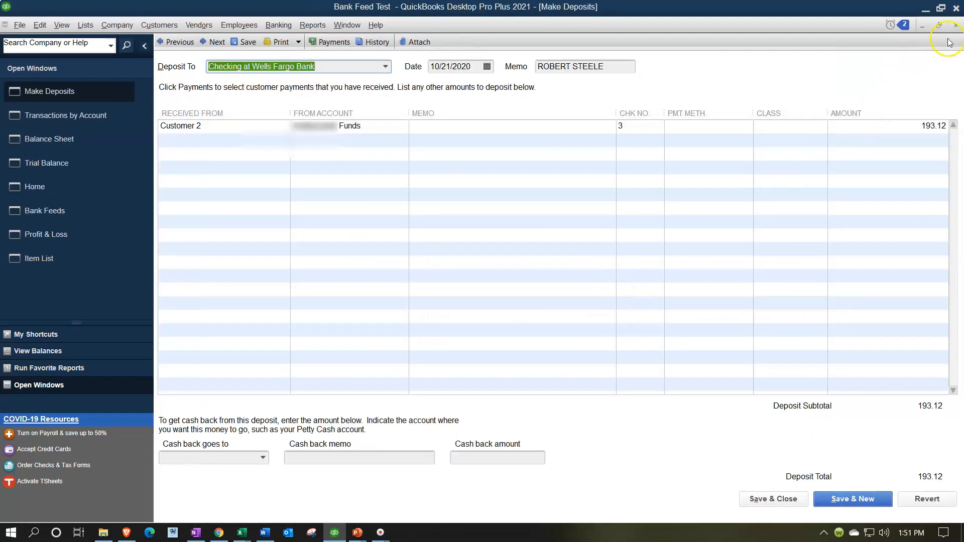
{"action": "left_click", "coordinate": [956, 25]}
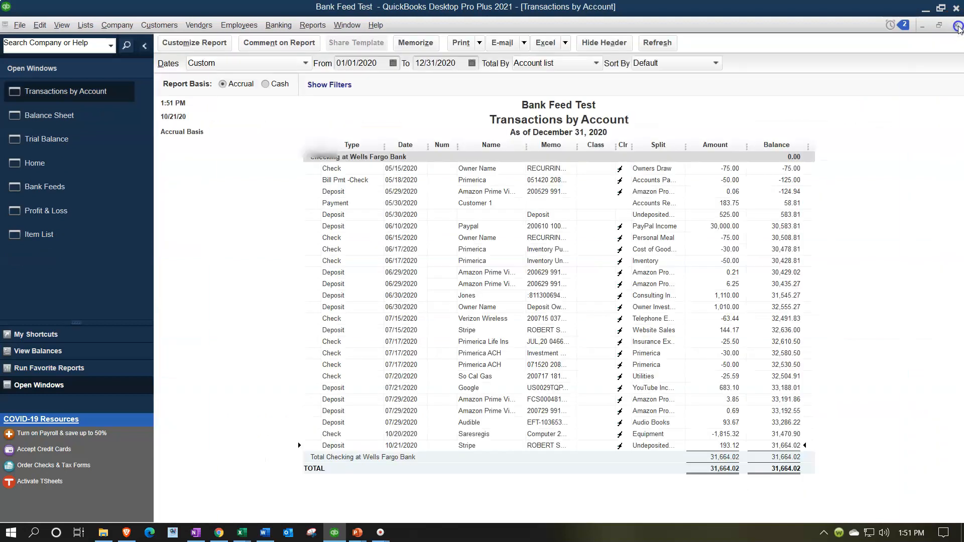
{"action": "left_click", "coordinate": [958, 25]}
Return to the Home page and review the customer workflow from Create Invoices to Receive Payments
{"action": "left_click", "coordinate": [55, 140]}
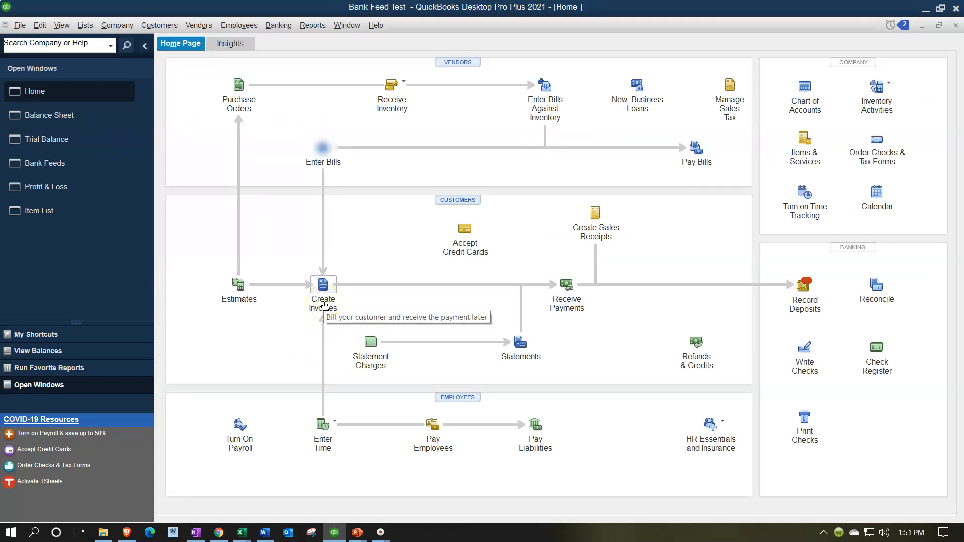
{"action": "left_click", "coordinate": [558, 294]}
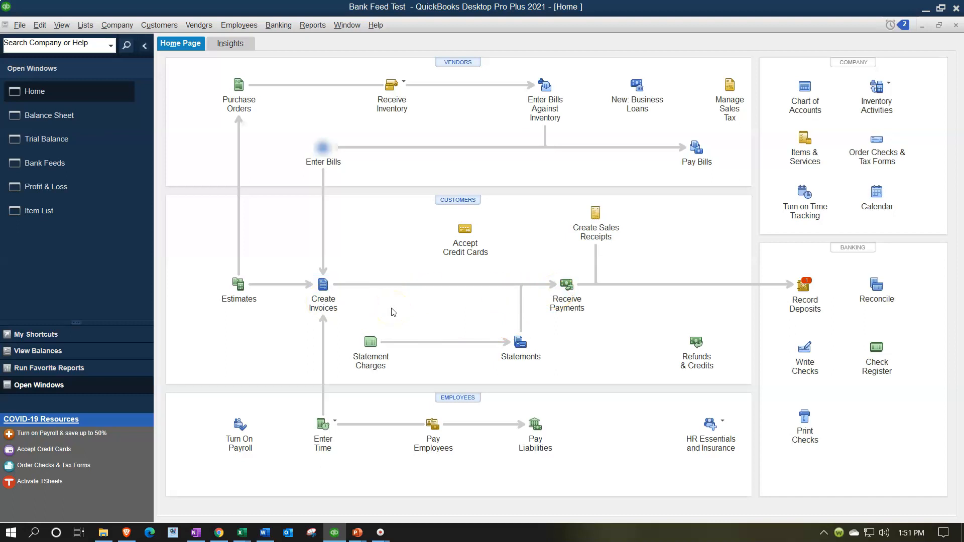
{"action": "left_click", "coordinate": [330, 297]}
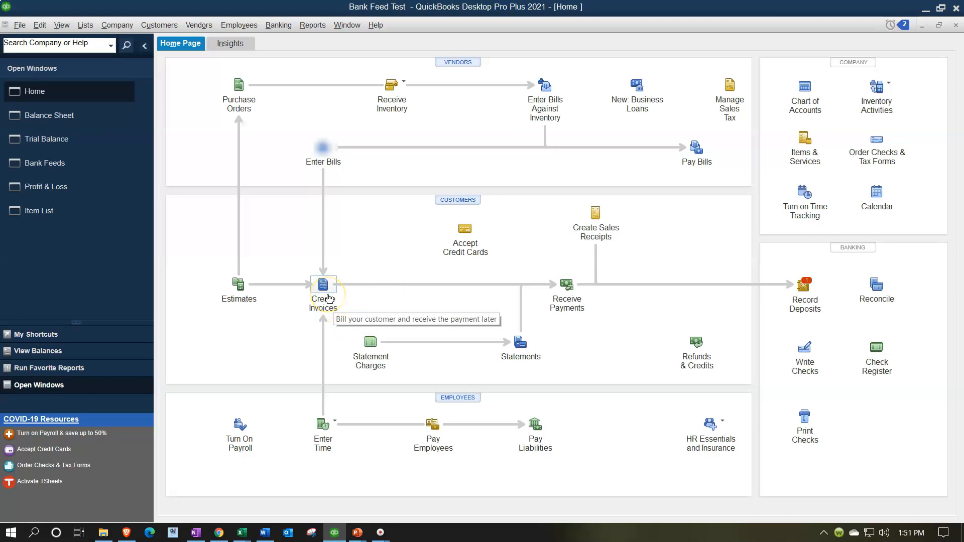